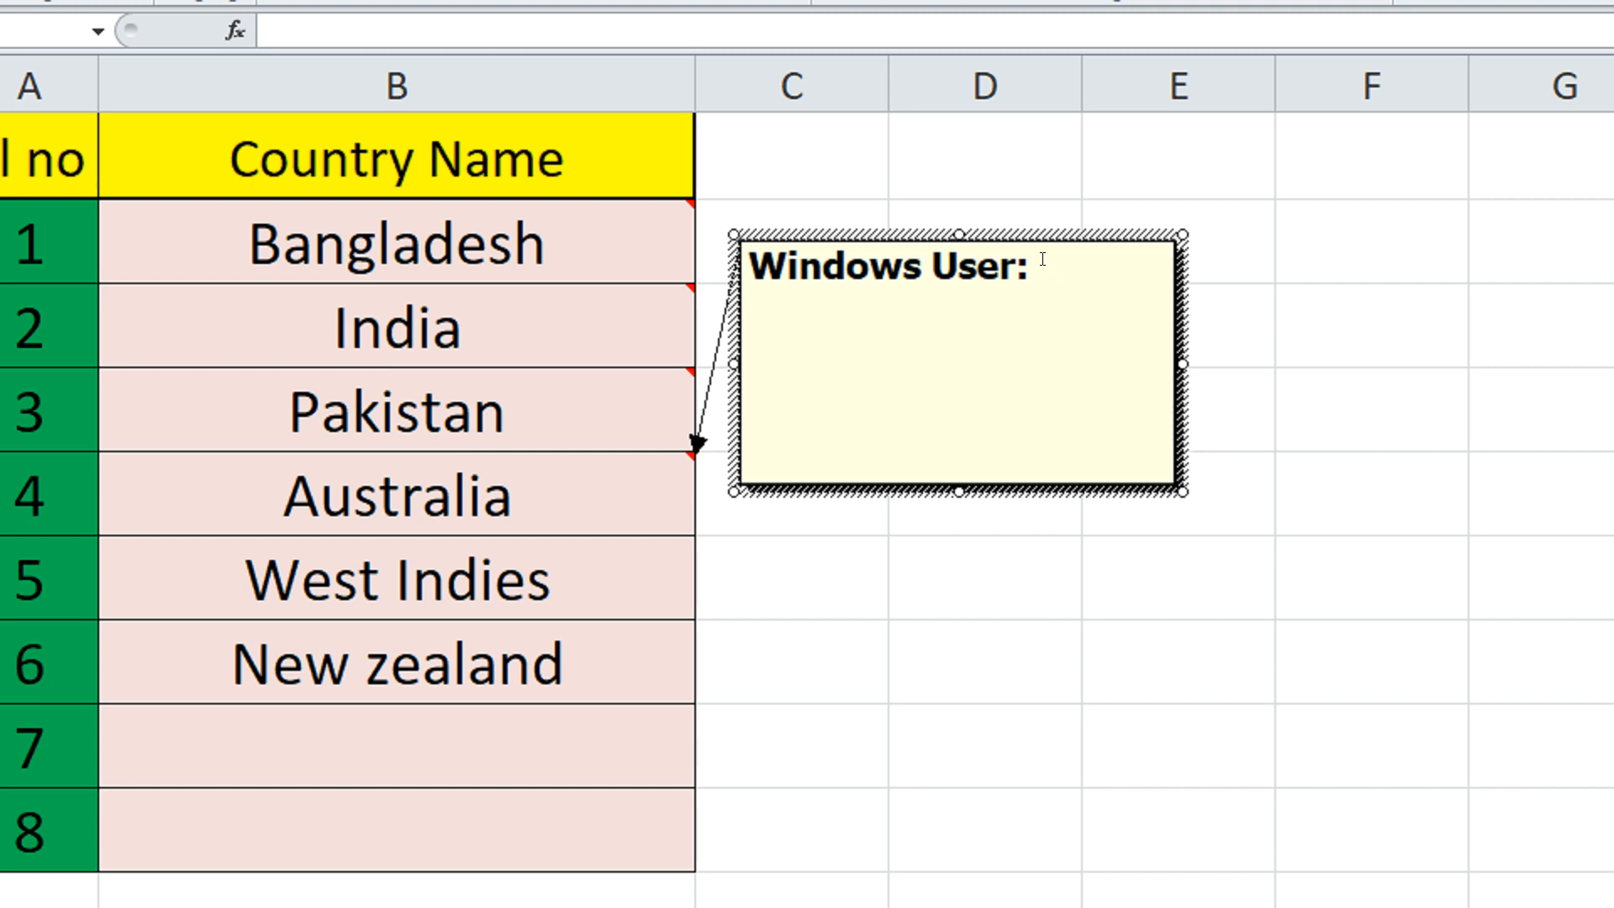
Step: Delete the default "Windows User:" text from the comment on the Australia cell
{"action": "left_click_drag", "start_coordinate": [1036, 268], "coordinate": [698, 200]}
{"action": "key", "text": "Delete"}
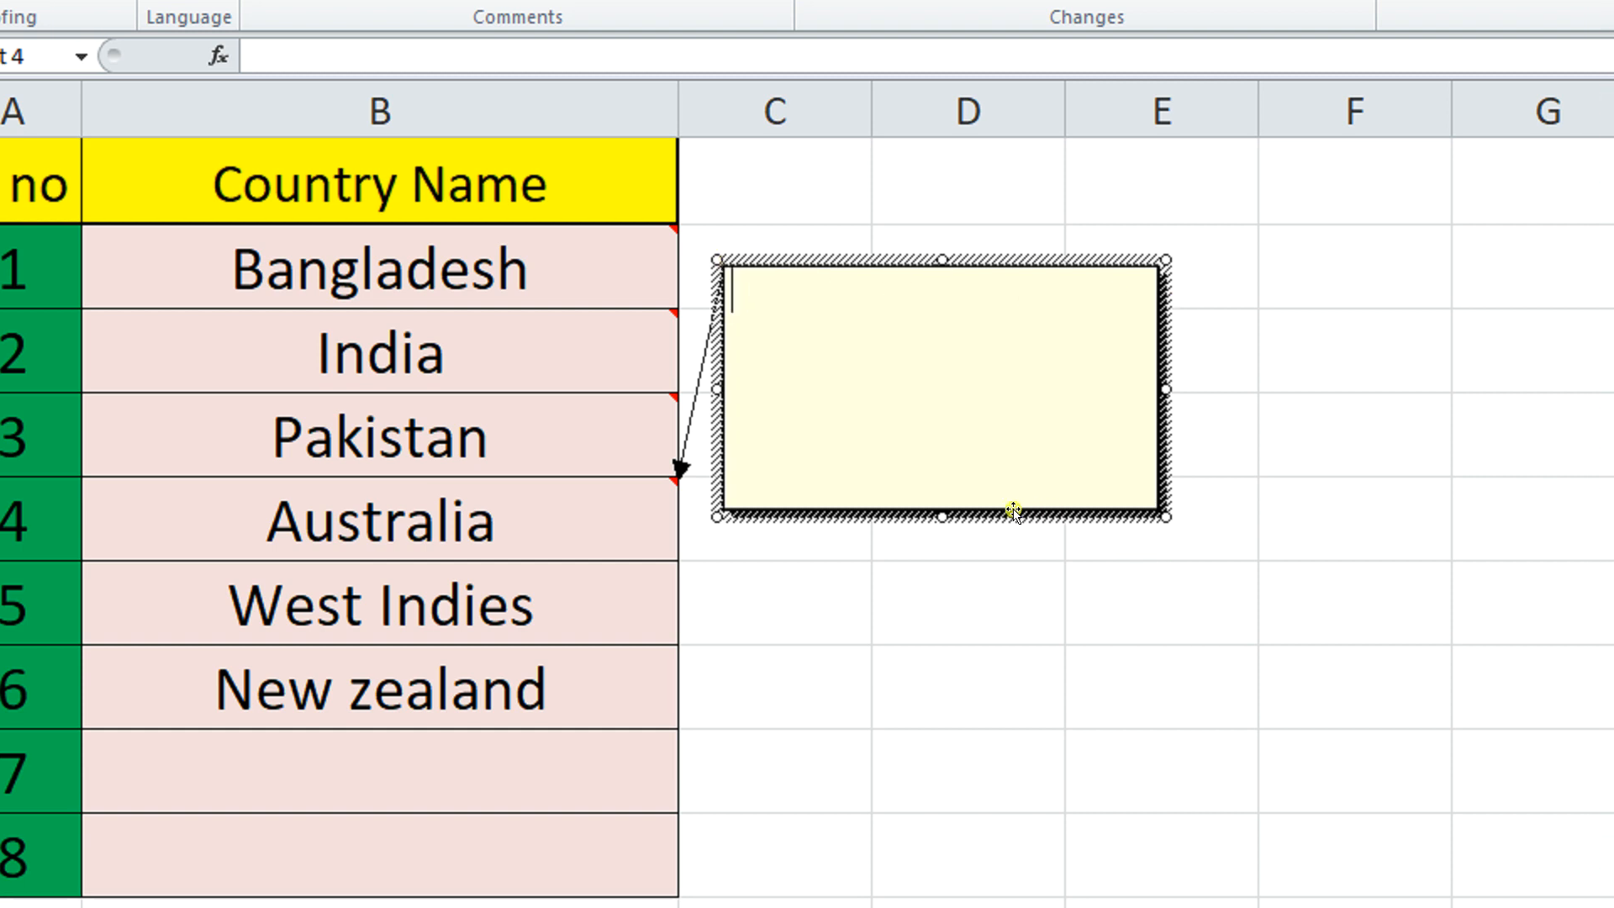
Step: Format the Australia comment box with a solid turquoise fill colour and apply it
{"action": "right_click", "coordinate": [1009, 509]}
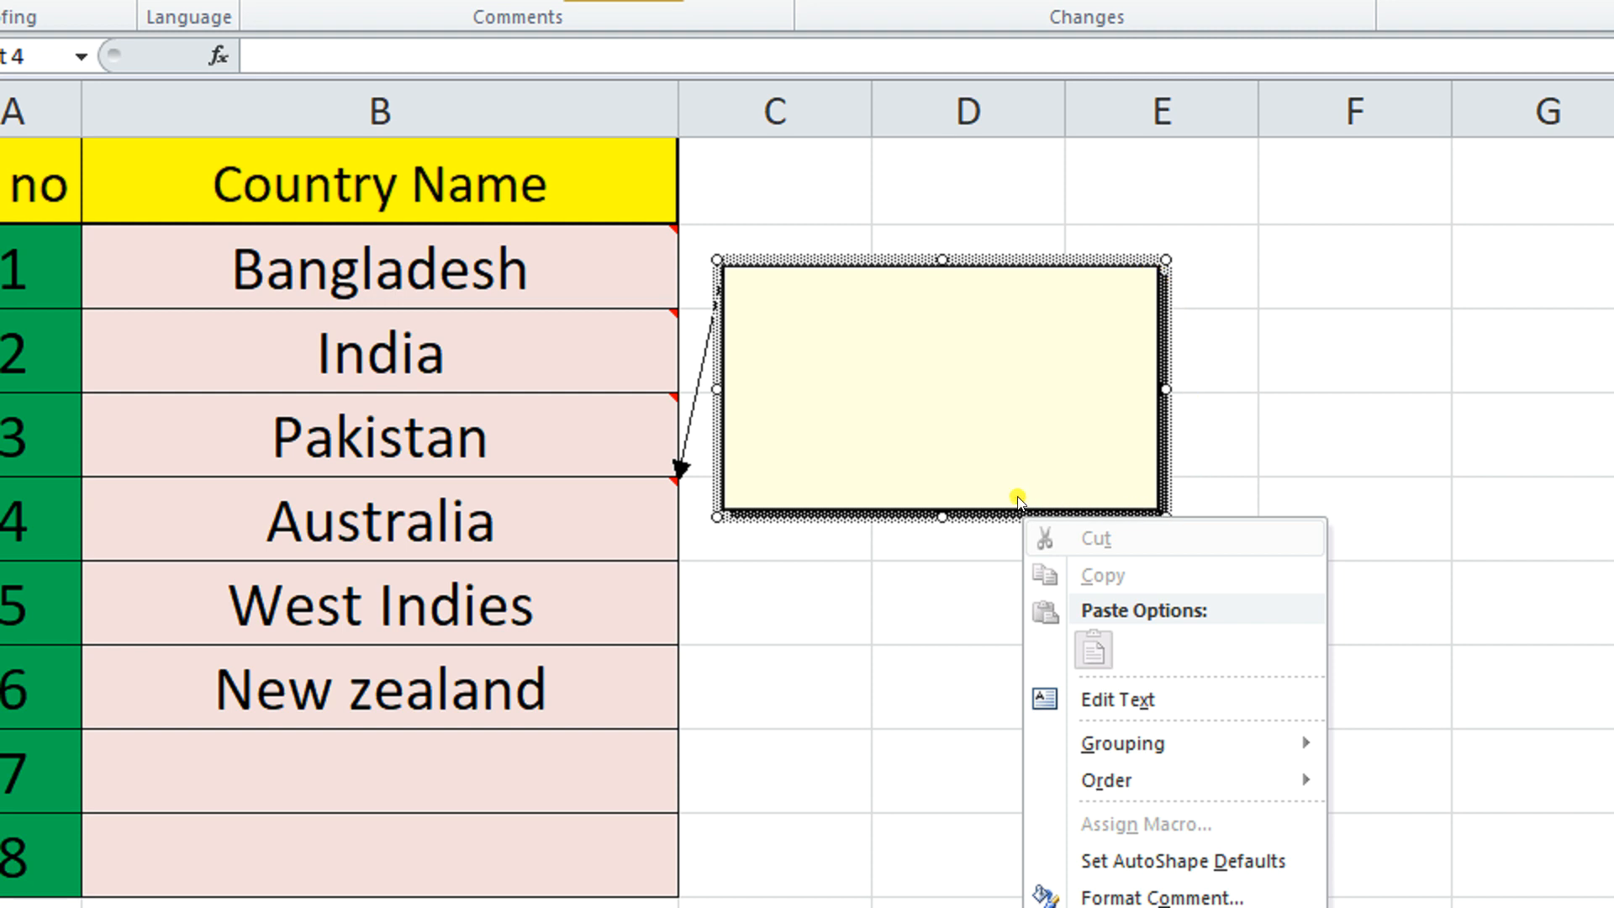
{"action": "left_click", "coordinate": [995, 512]}
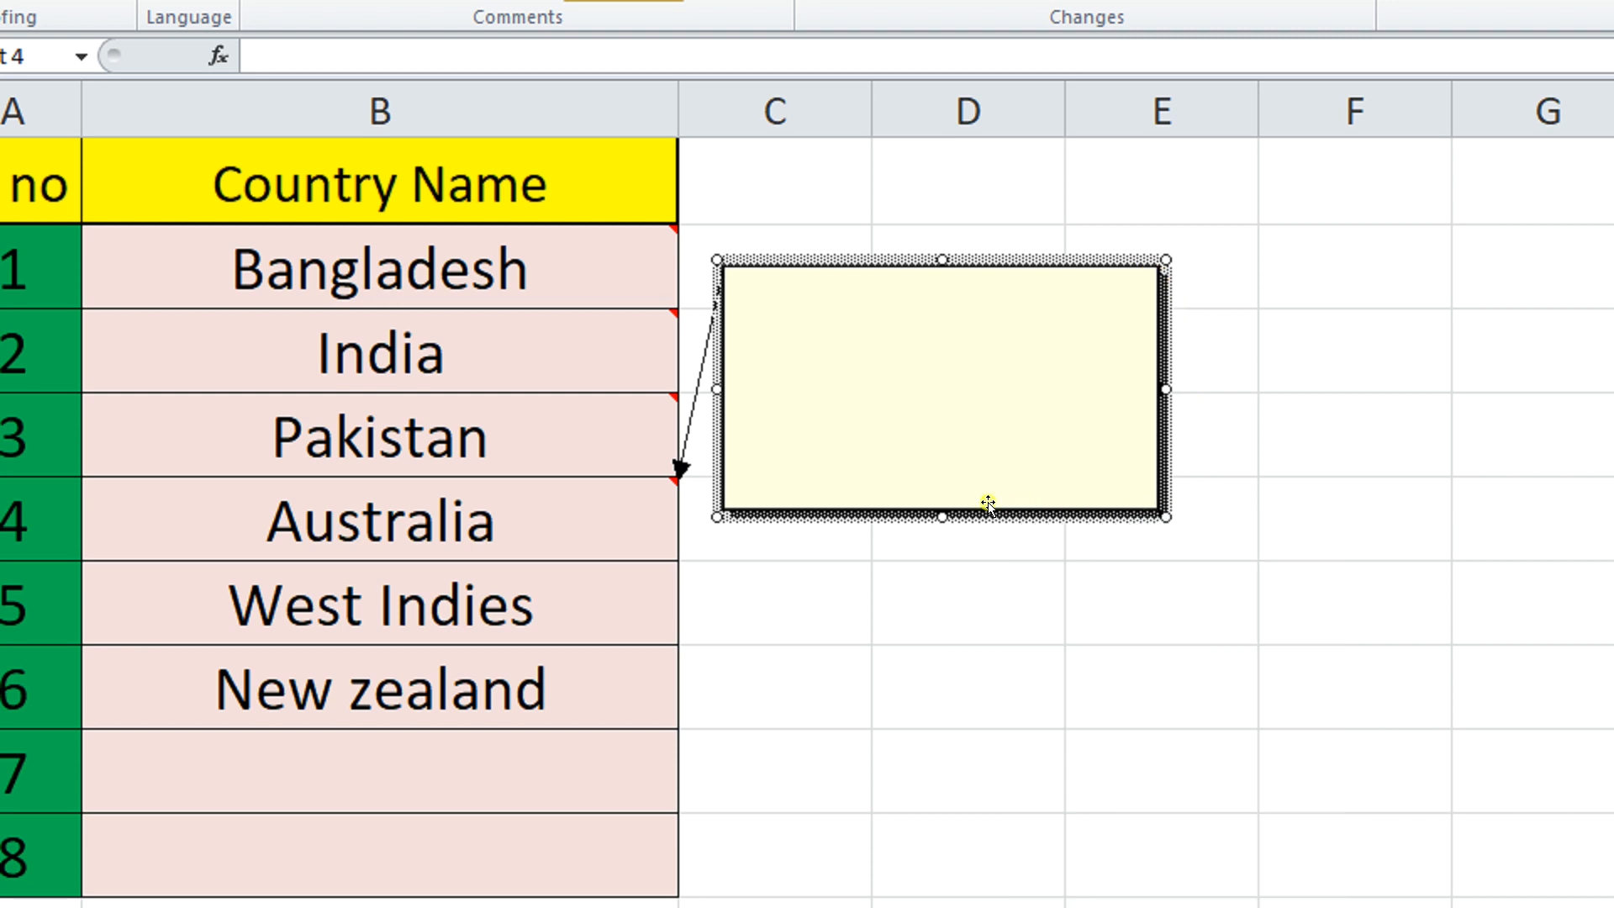
{"action": "right_click", "coordinate": [985, 501]}
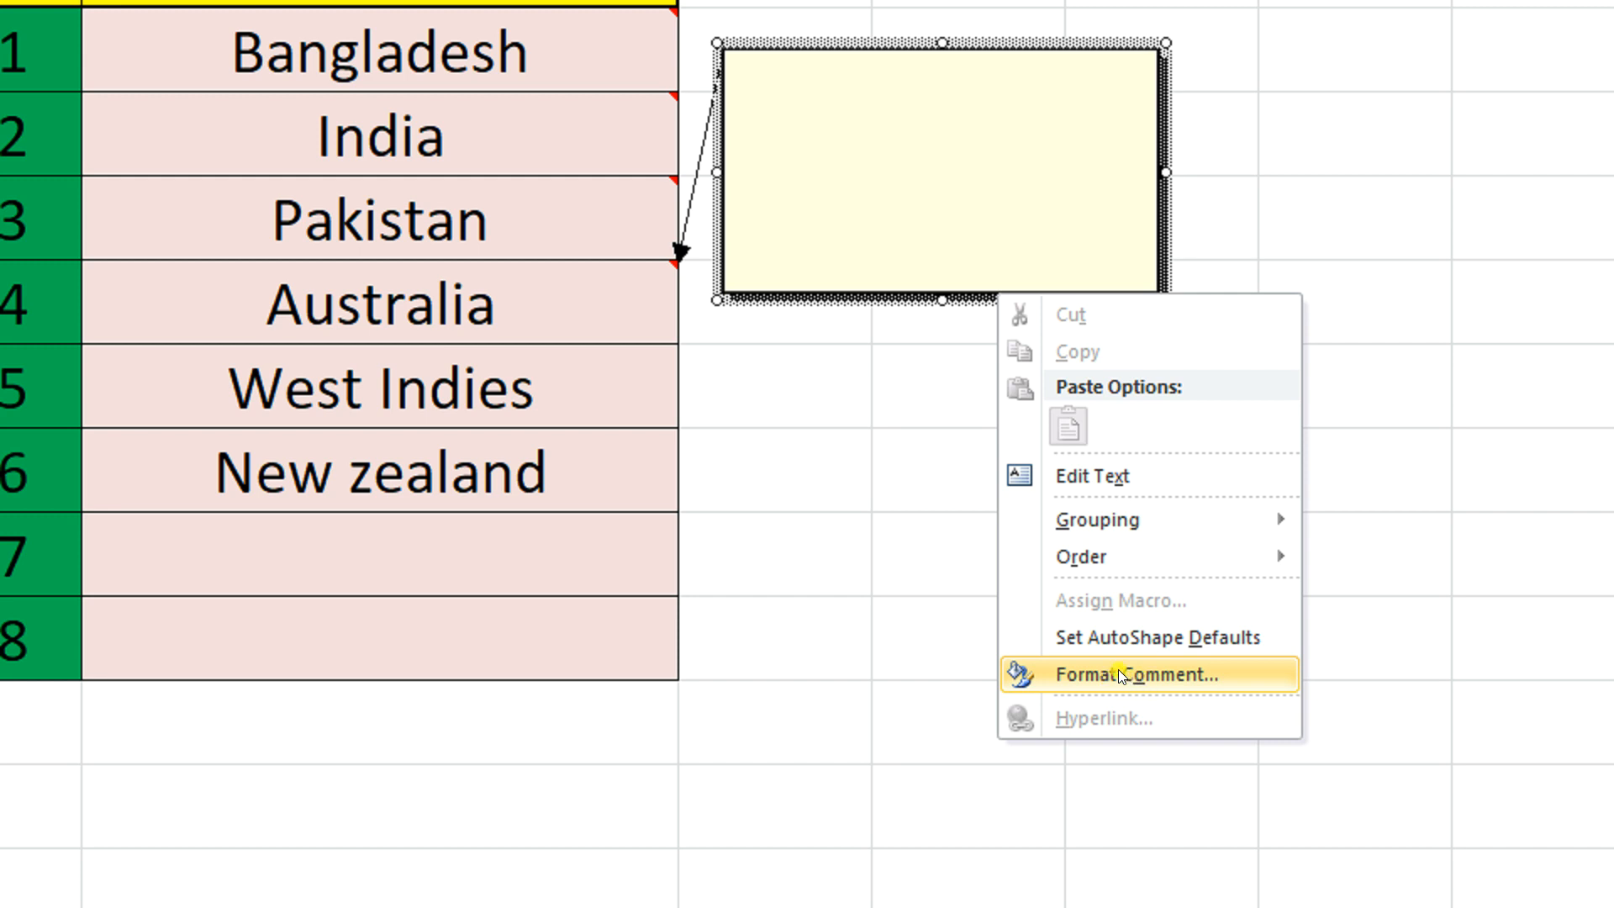
{"action": "left_click", "coordinate": [1118, 674]}
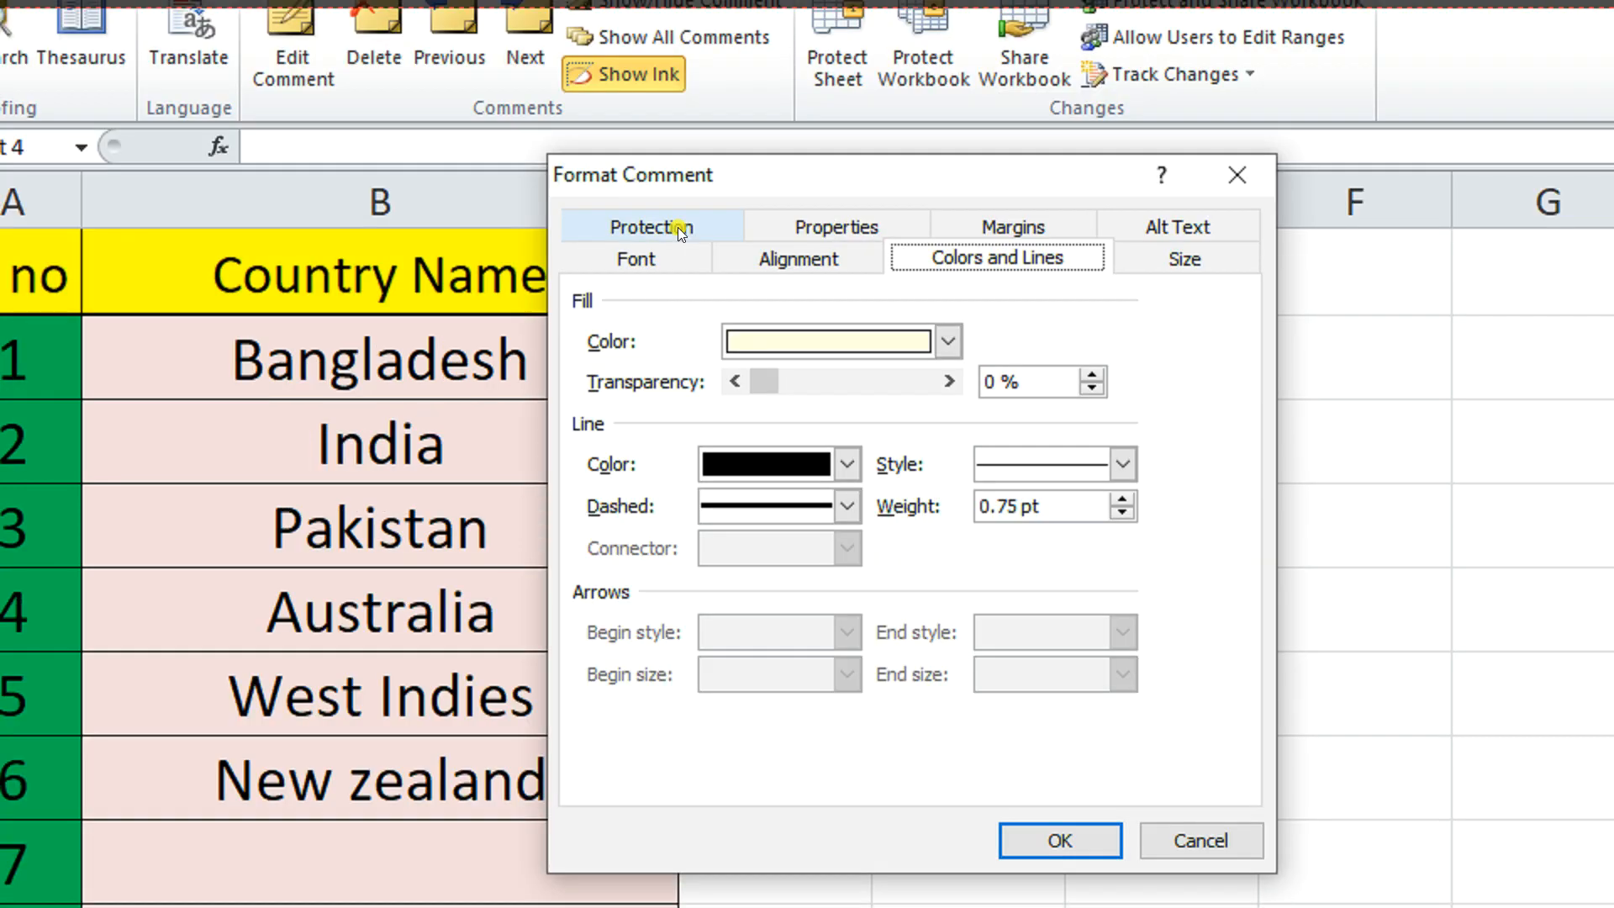
{"action": "left_click", "coordinate": [677, 227]}
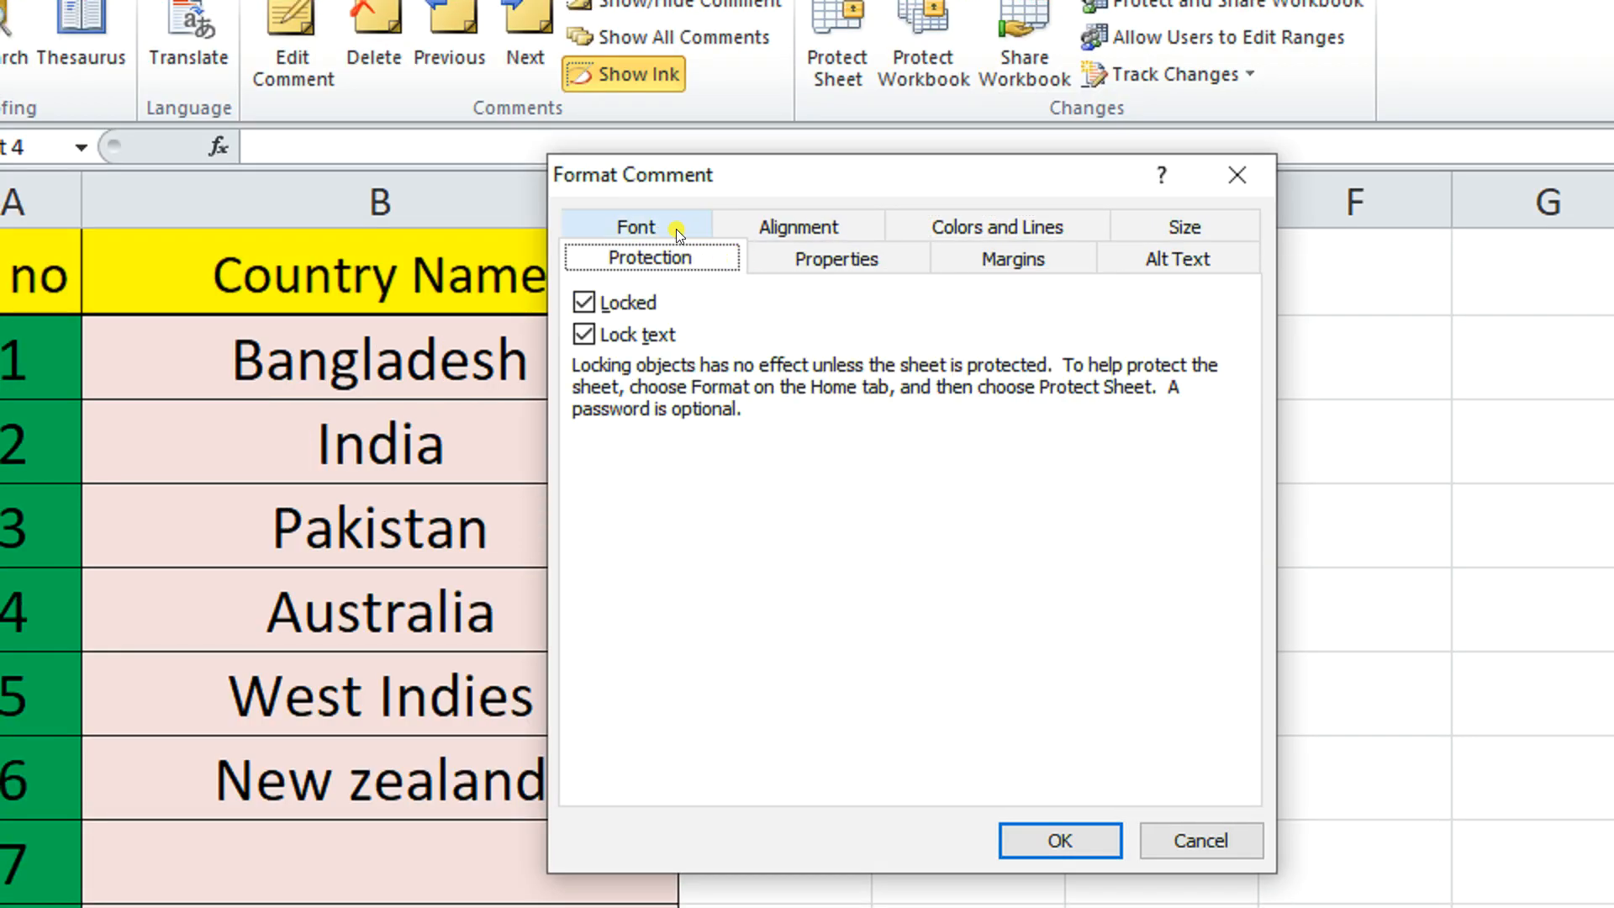
{"action": "left_click", "coordinate": [676, 227]}
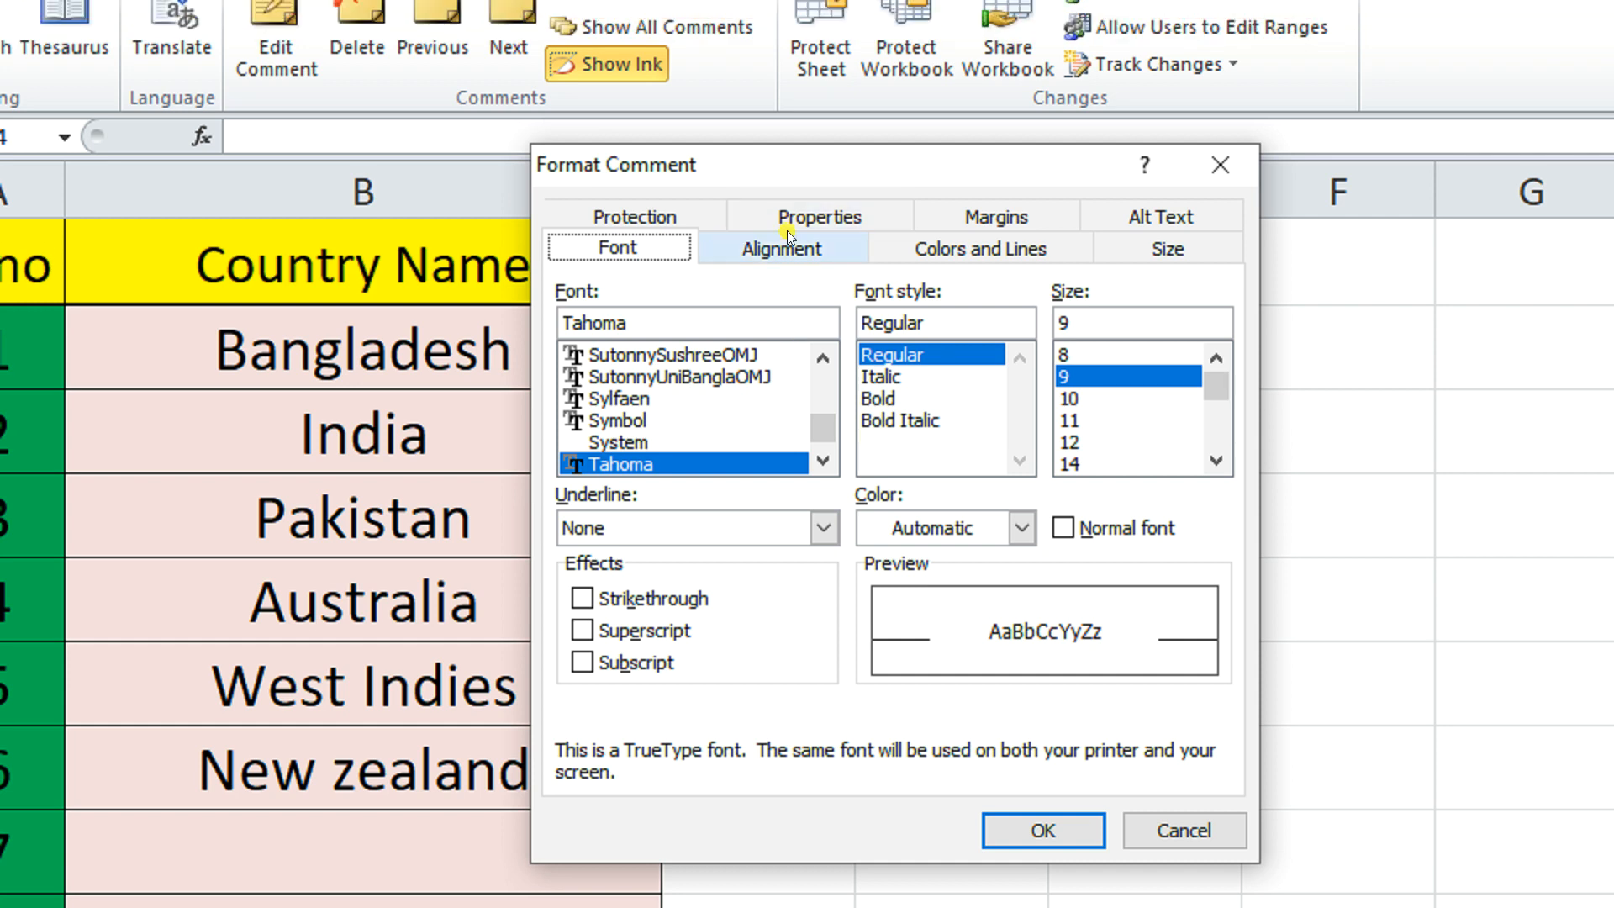
{"action": "left_click", "coordinate": [957, 247]}
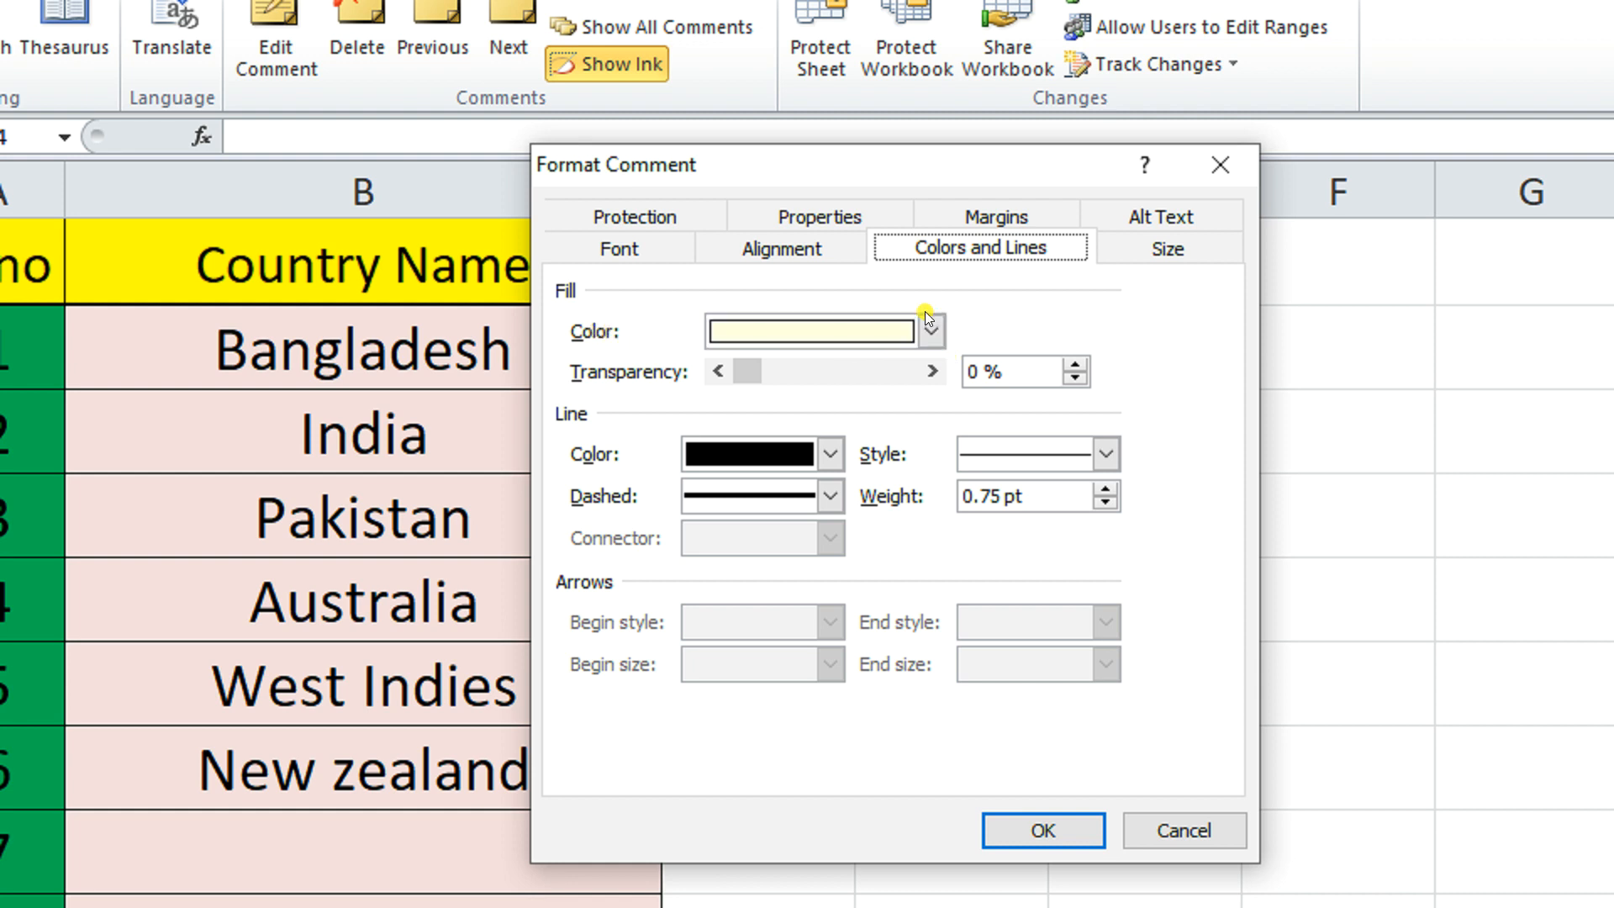
{"action": "left_click", "coordinate": [928, 333]}
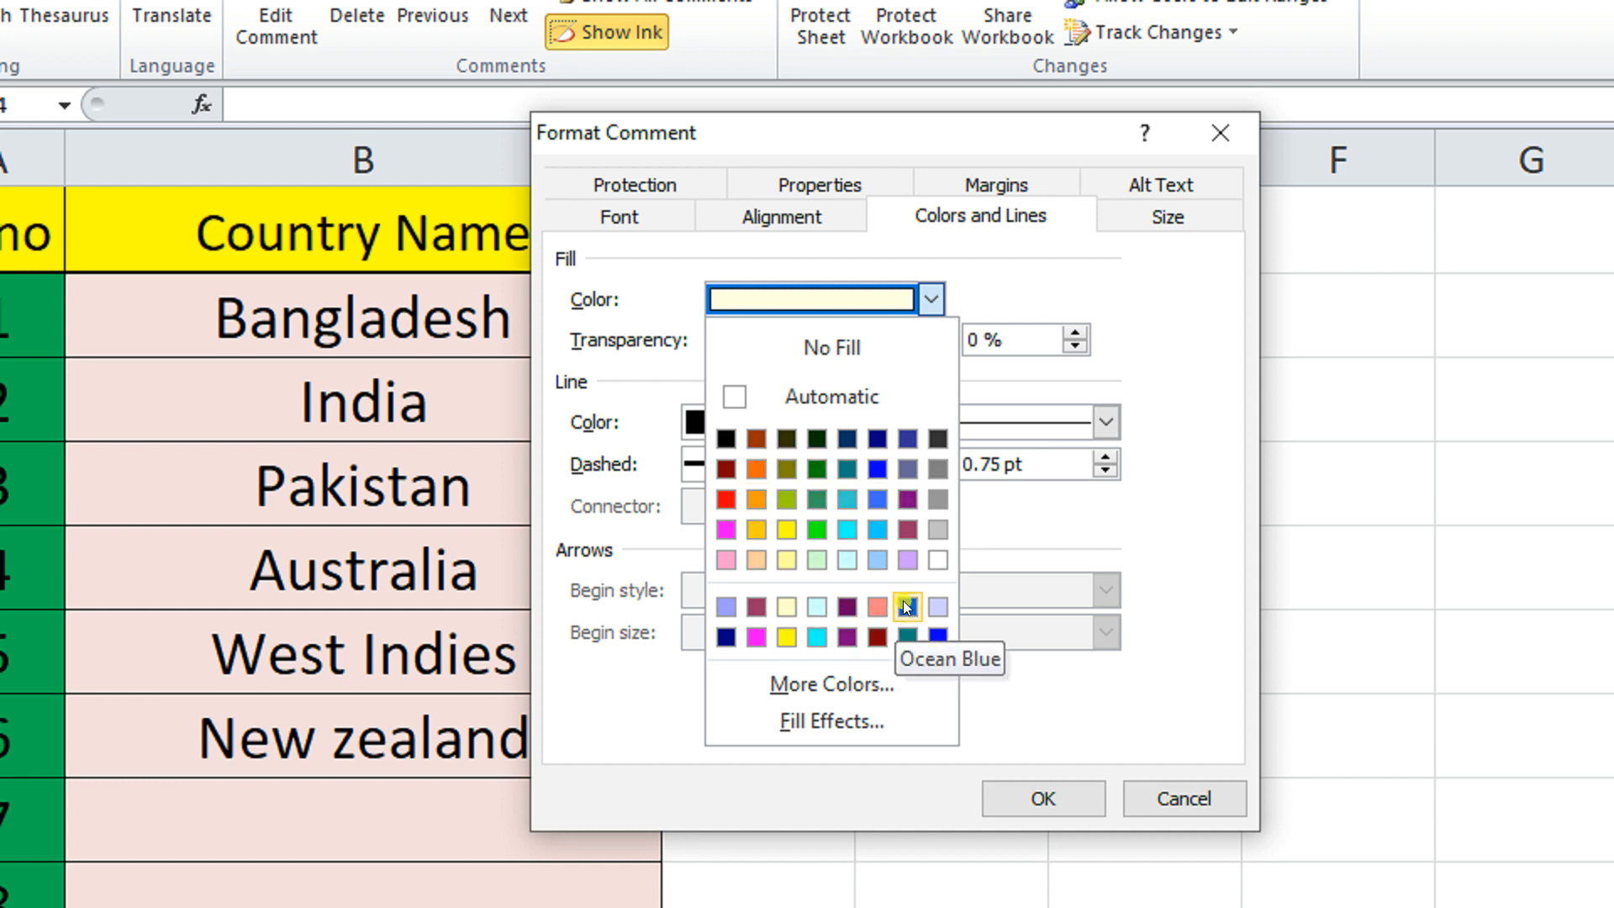
{"action": "left_click", "coordinate": [815, 632]}
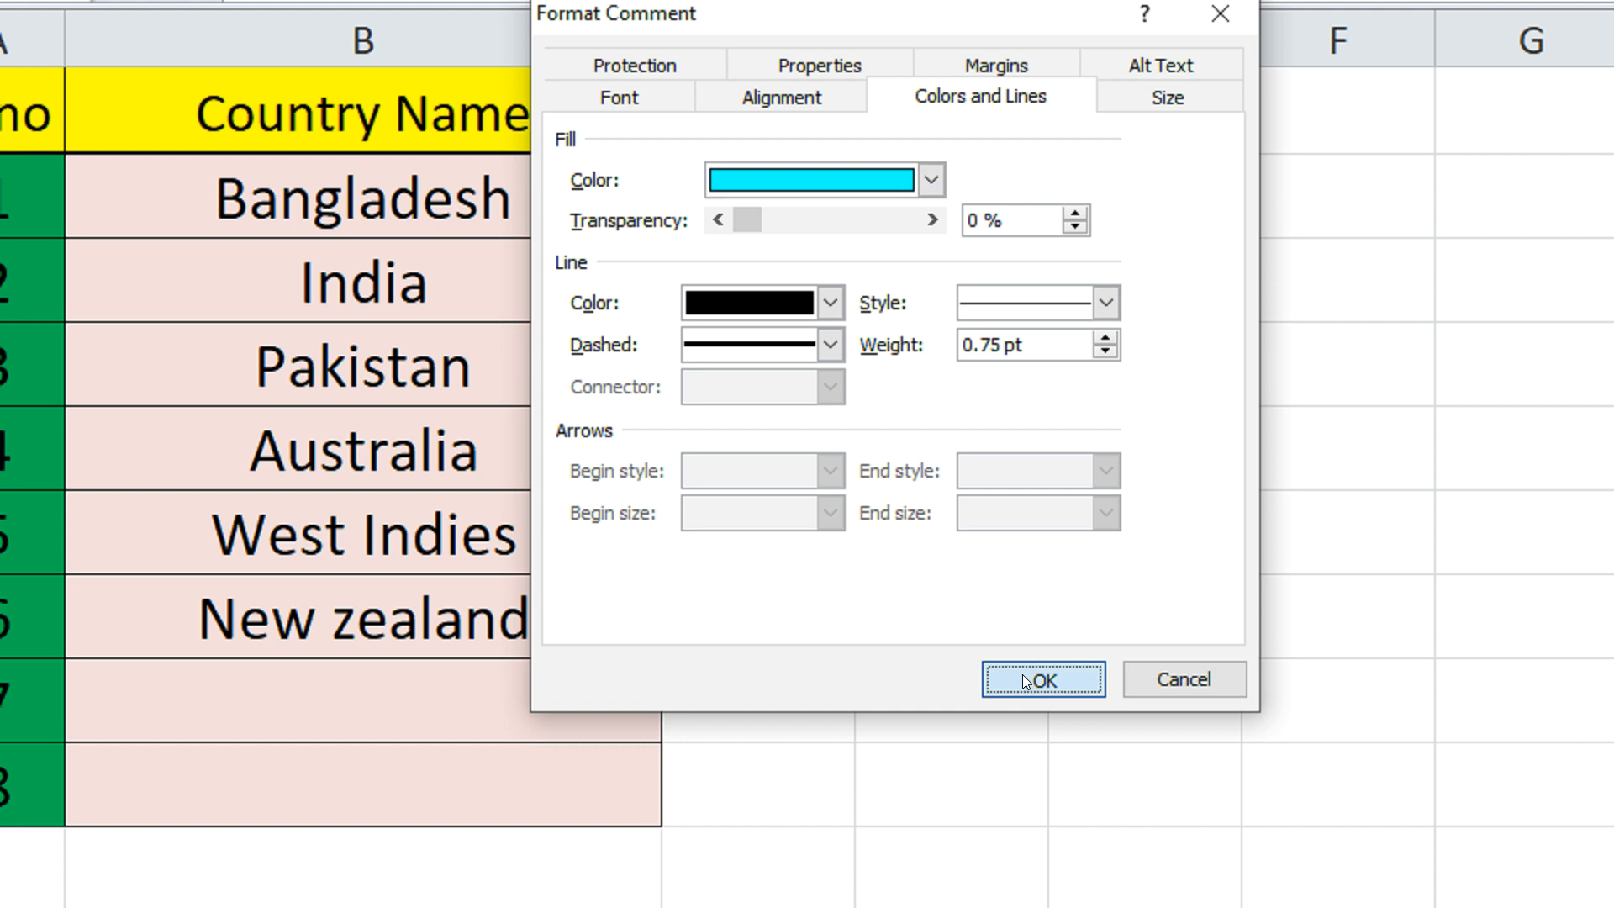
{"action": "left_click", "coordinate": [1017, 794]}
{"action": "left_click", "coordinate": [566, 566]}
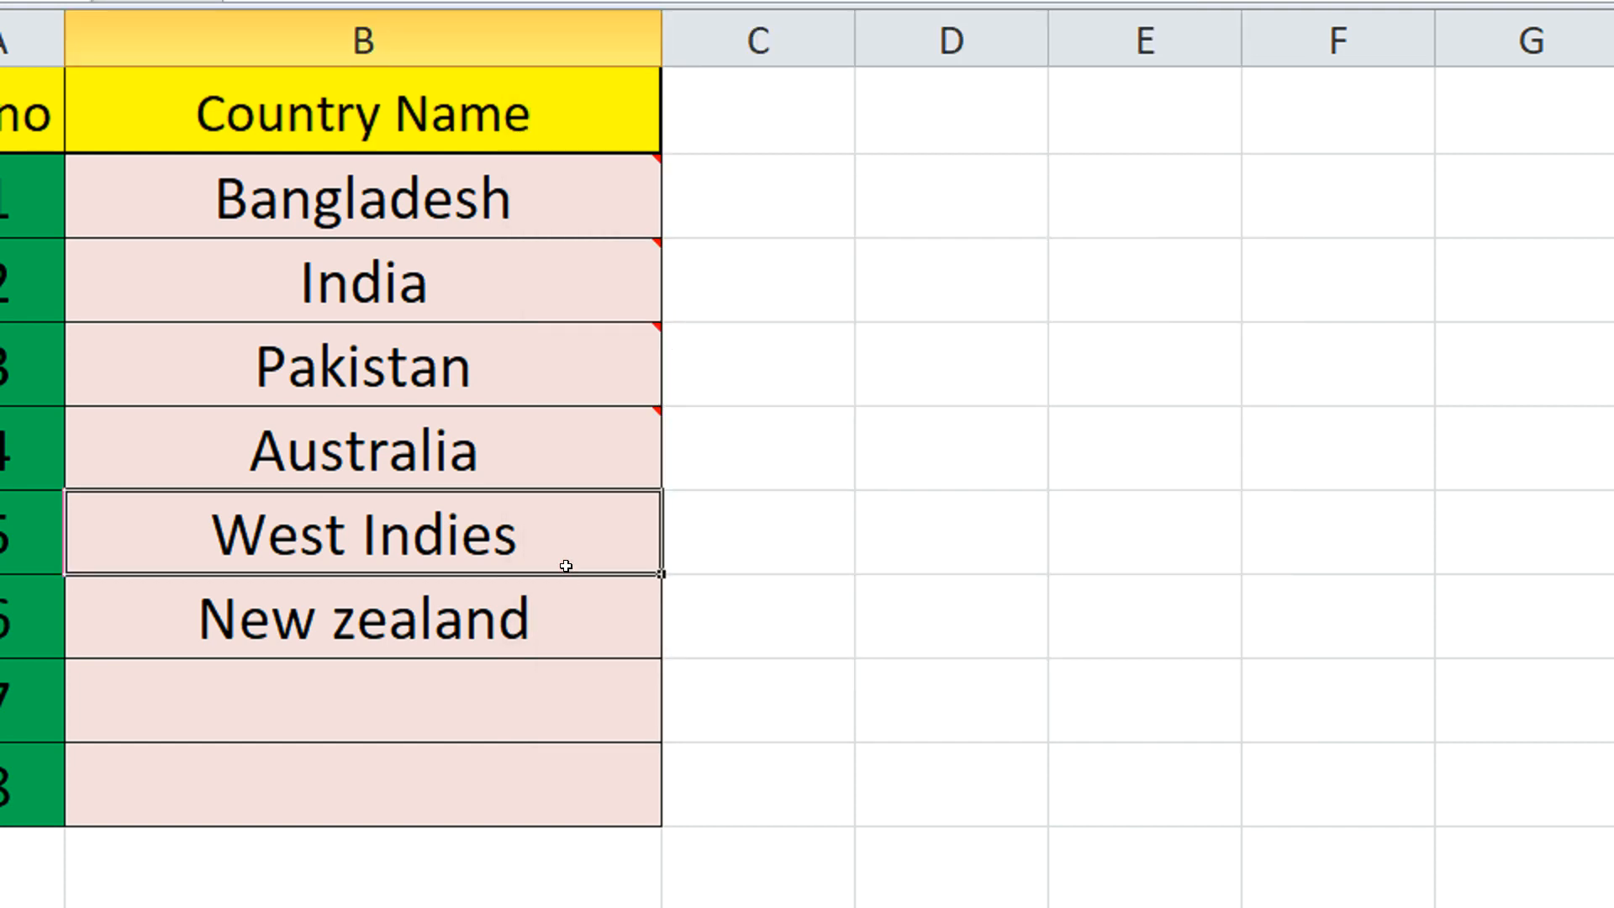
Step: Check the comment pop-ups on the Pakistan, India, Bangladesh and Australia cells
{"action": "mouse_move", "coordinate": [609, 420]}
{"action": "mouse_move", "coordinate": [603, 361]}
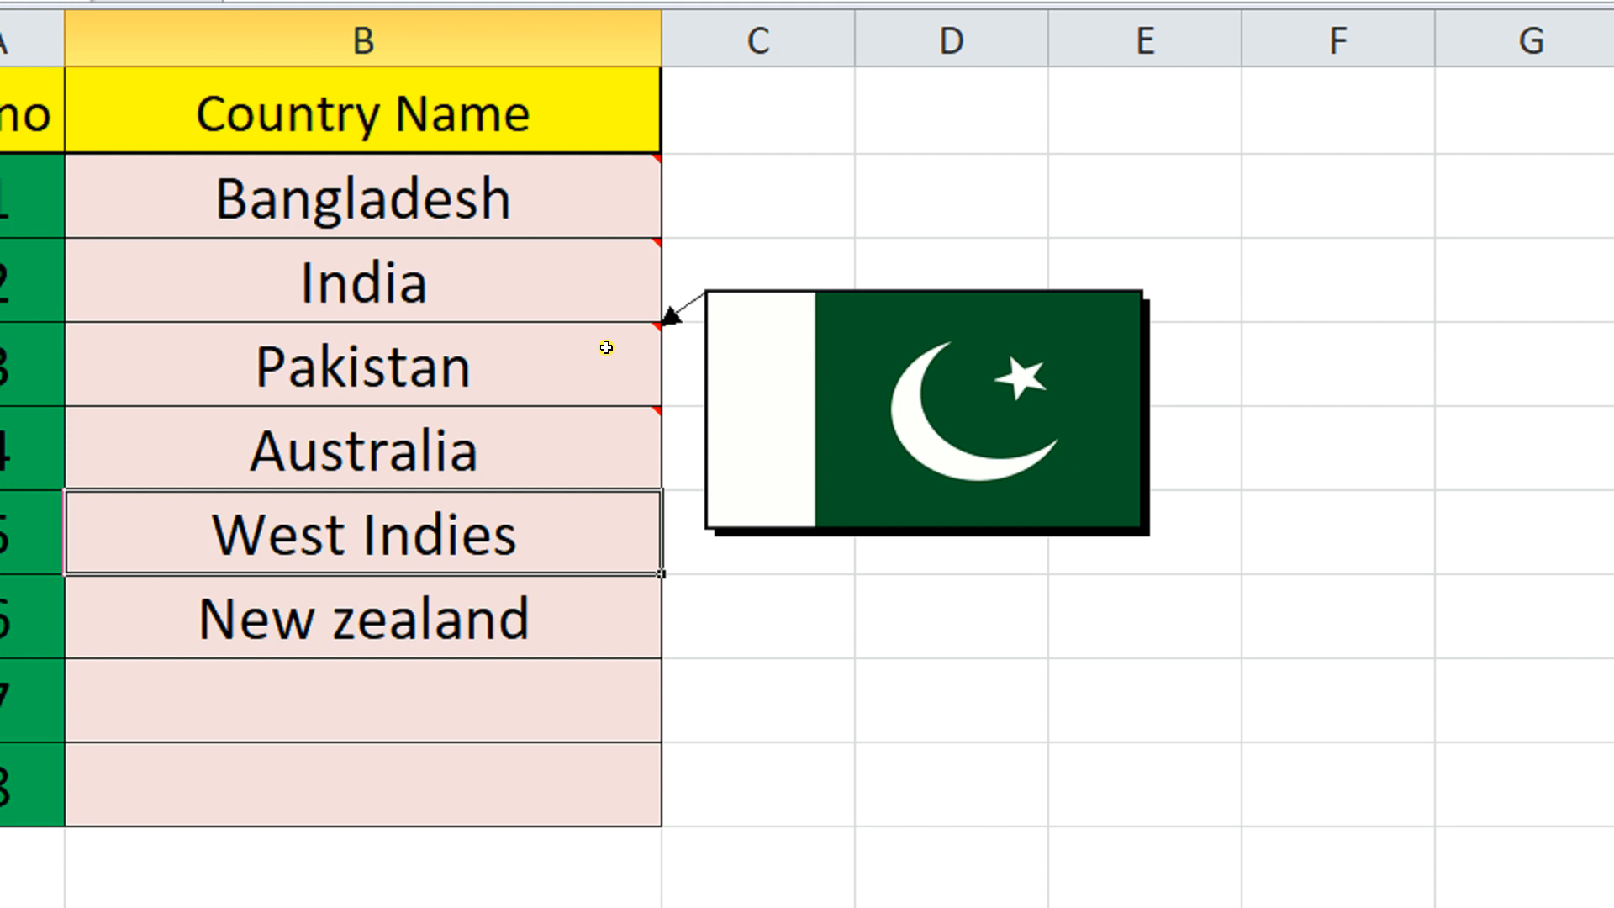
{"action": "mouse_move", "coordinate": [606, 275]}
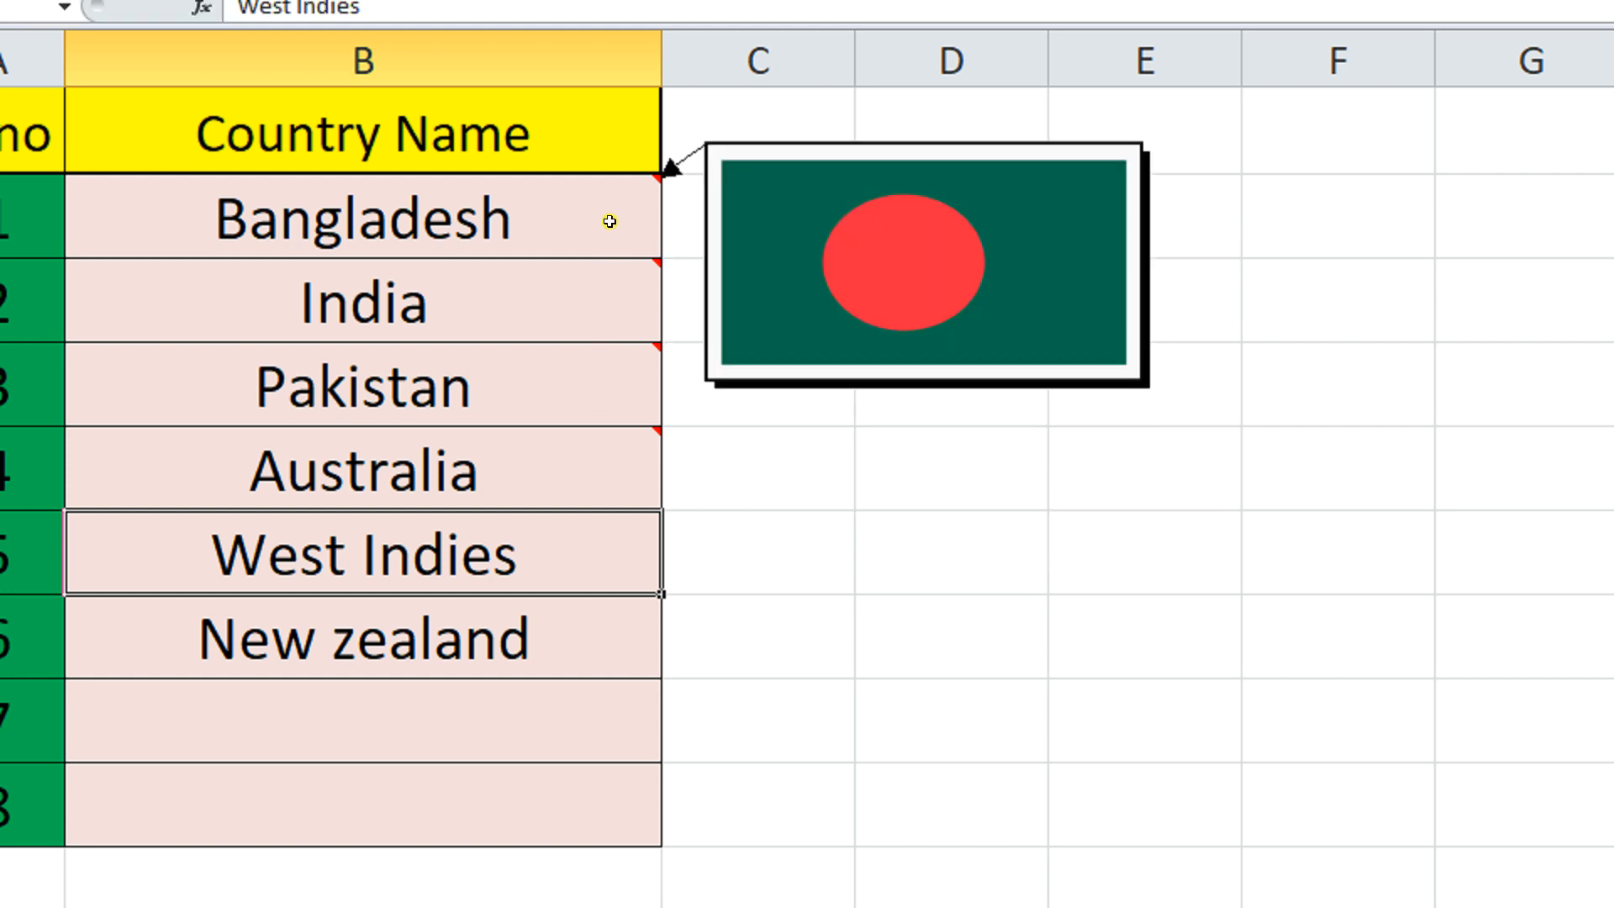
{"action": "mouse_move", "coordinate": [616, 441]}
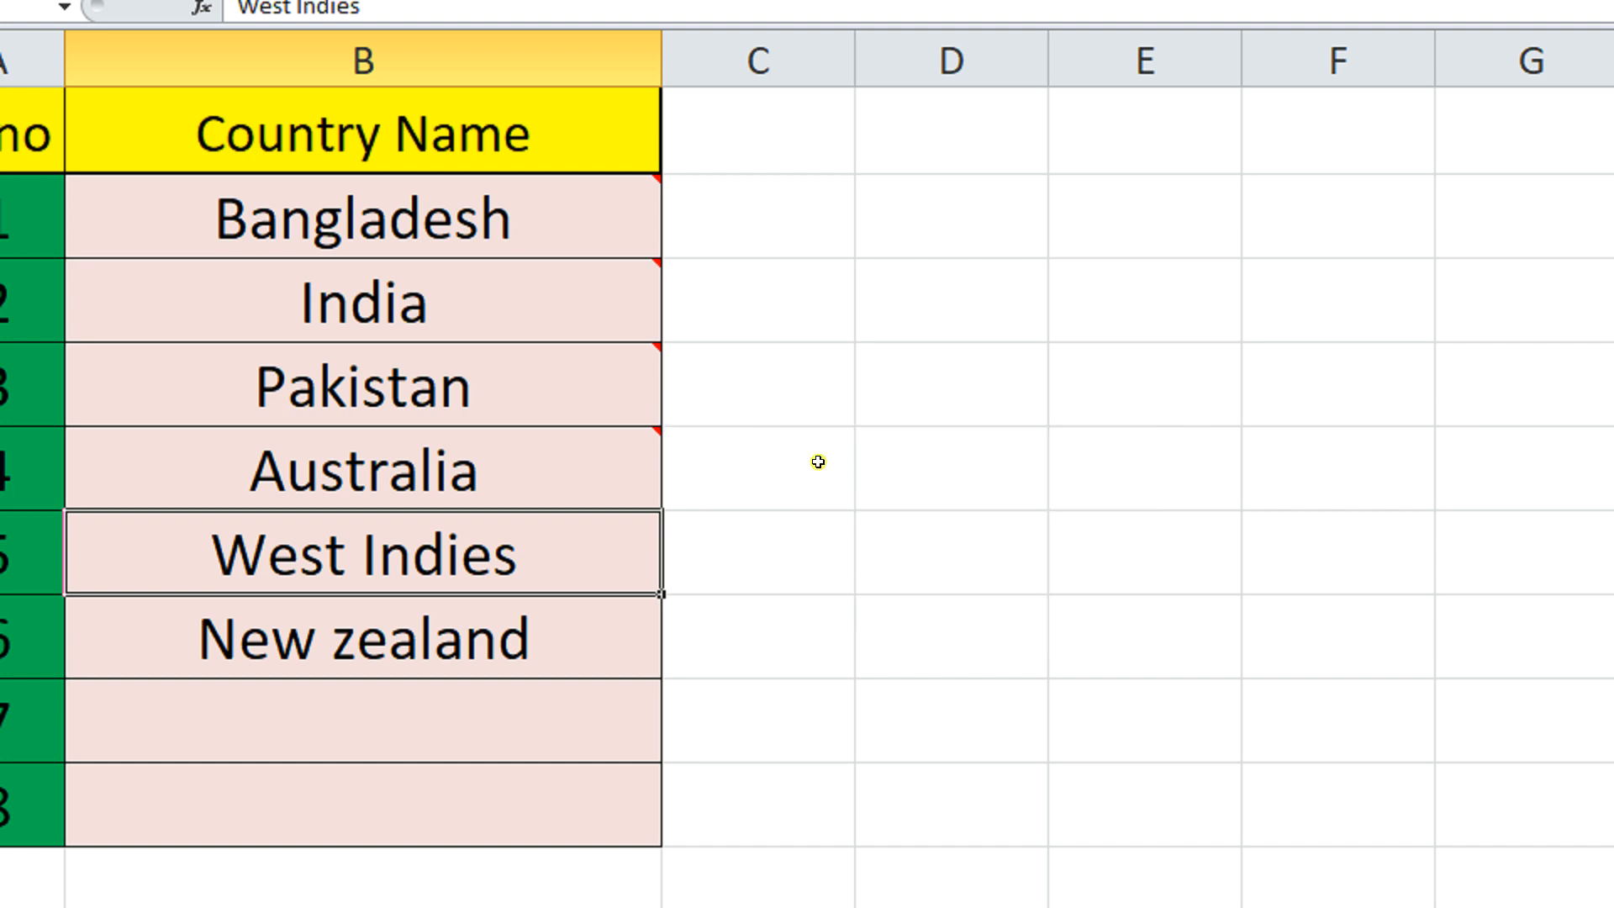
{"action": "left_click", "coordinate": [616, 455]}
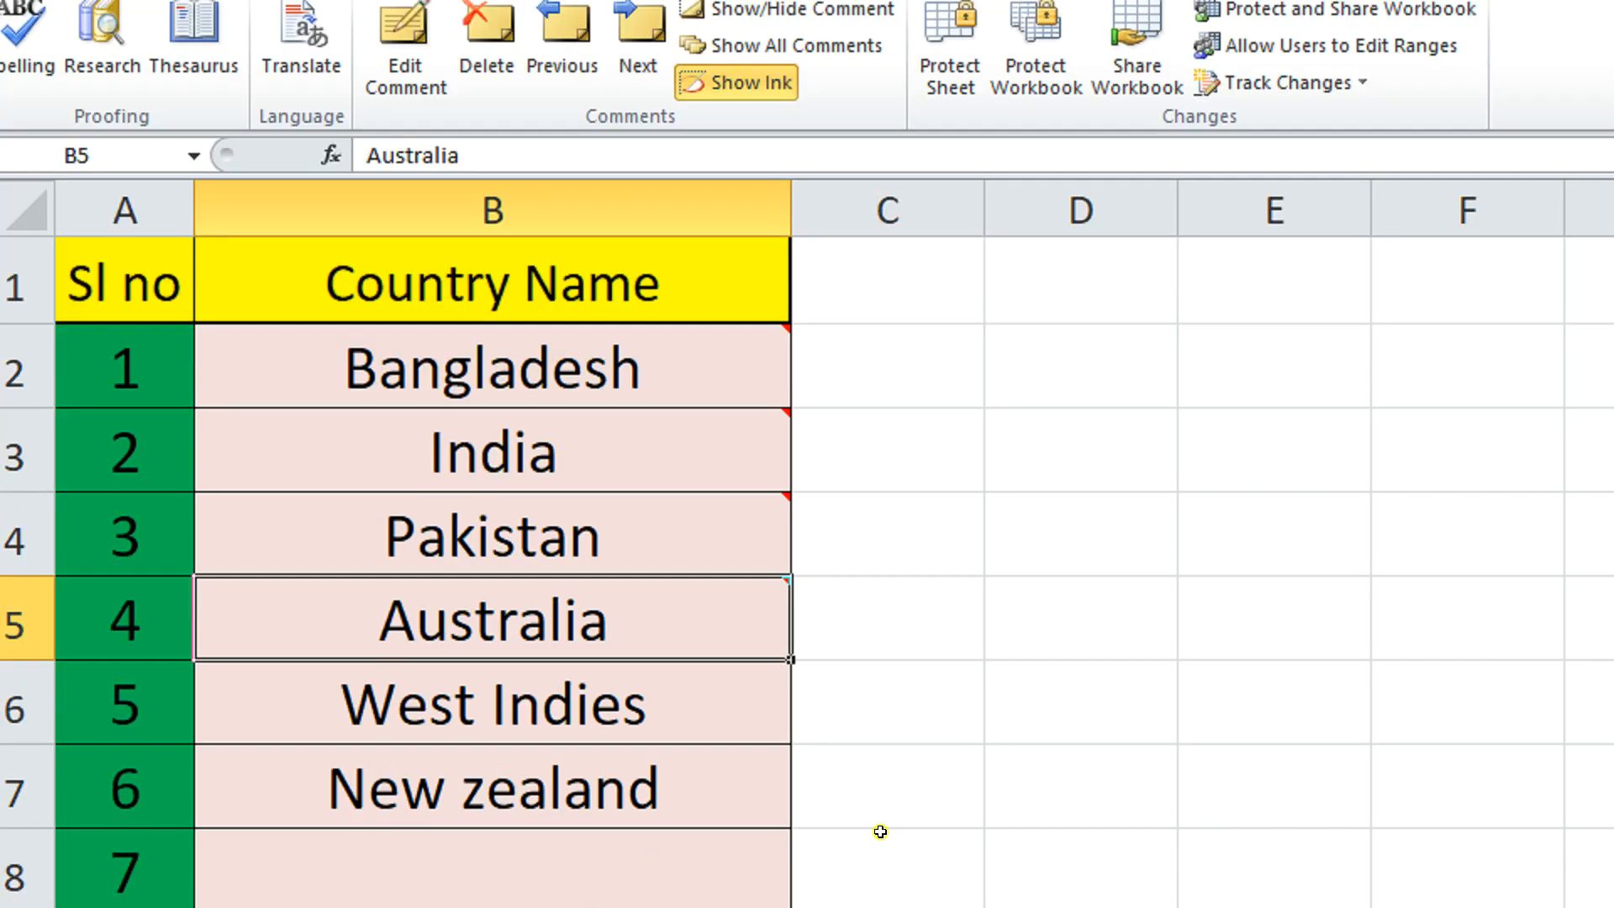
{"action": "left_click", "coordinate": [668, 791]}
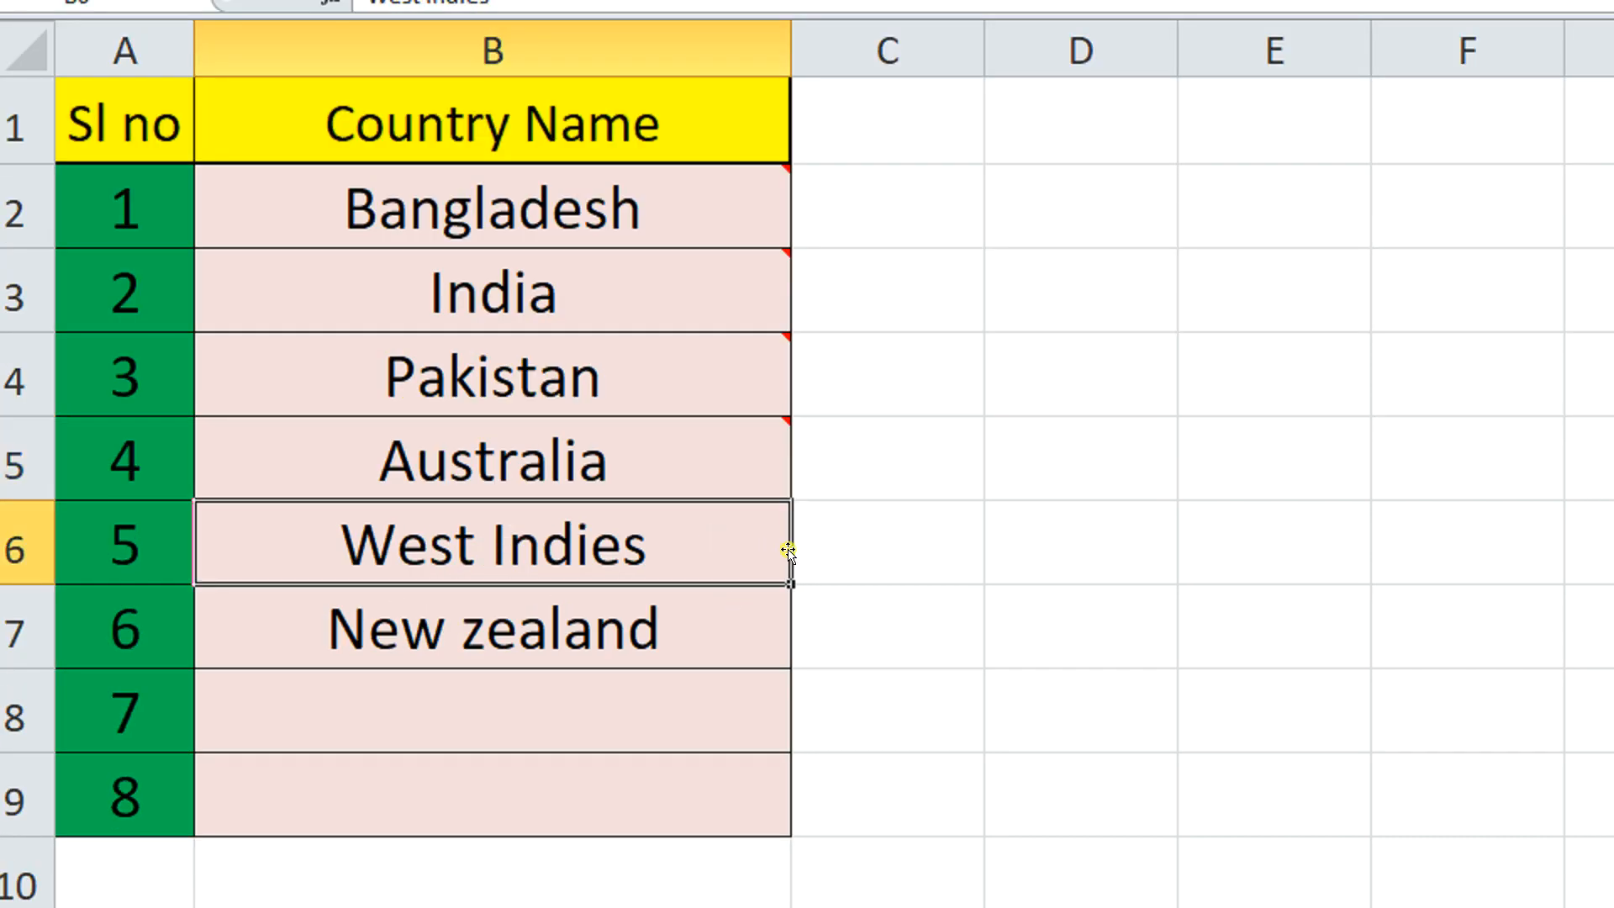
Step: Reopen the Australia cell's comment for editing and open the picture fill effects in its comment formatting
{"action": "left_click", "coordinate": [734, 456]}
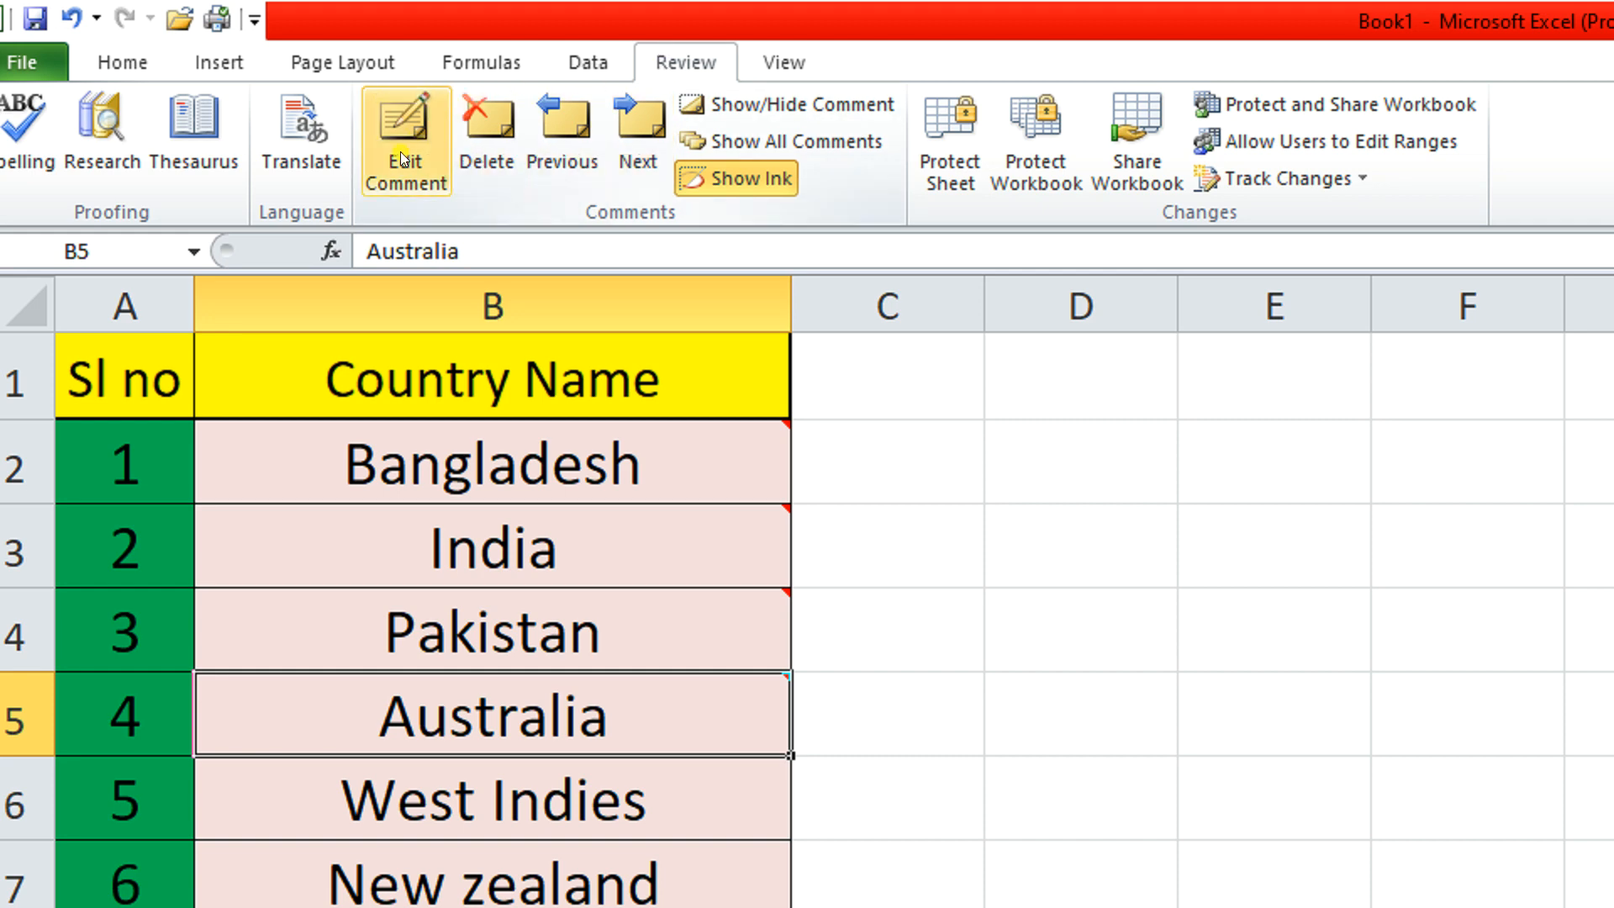
{"action": "left_click", "coordinate": [403, 158]}
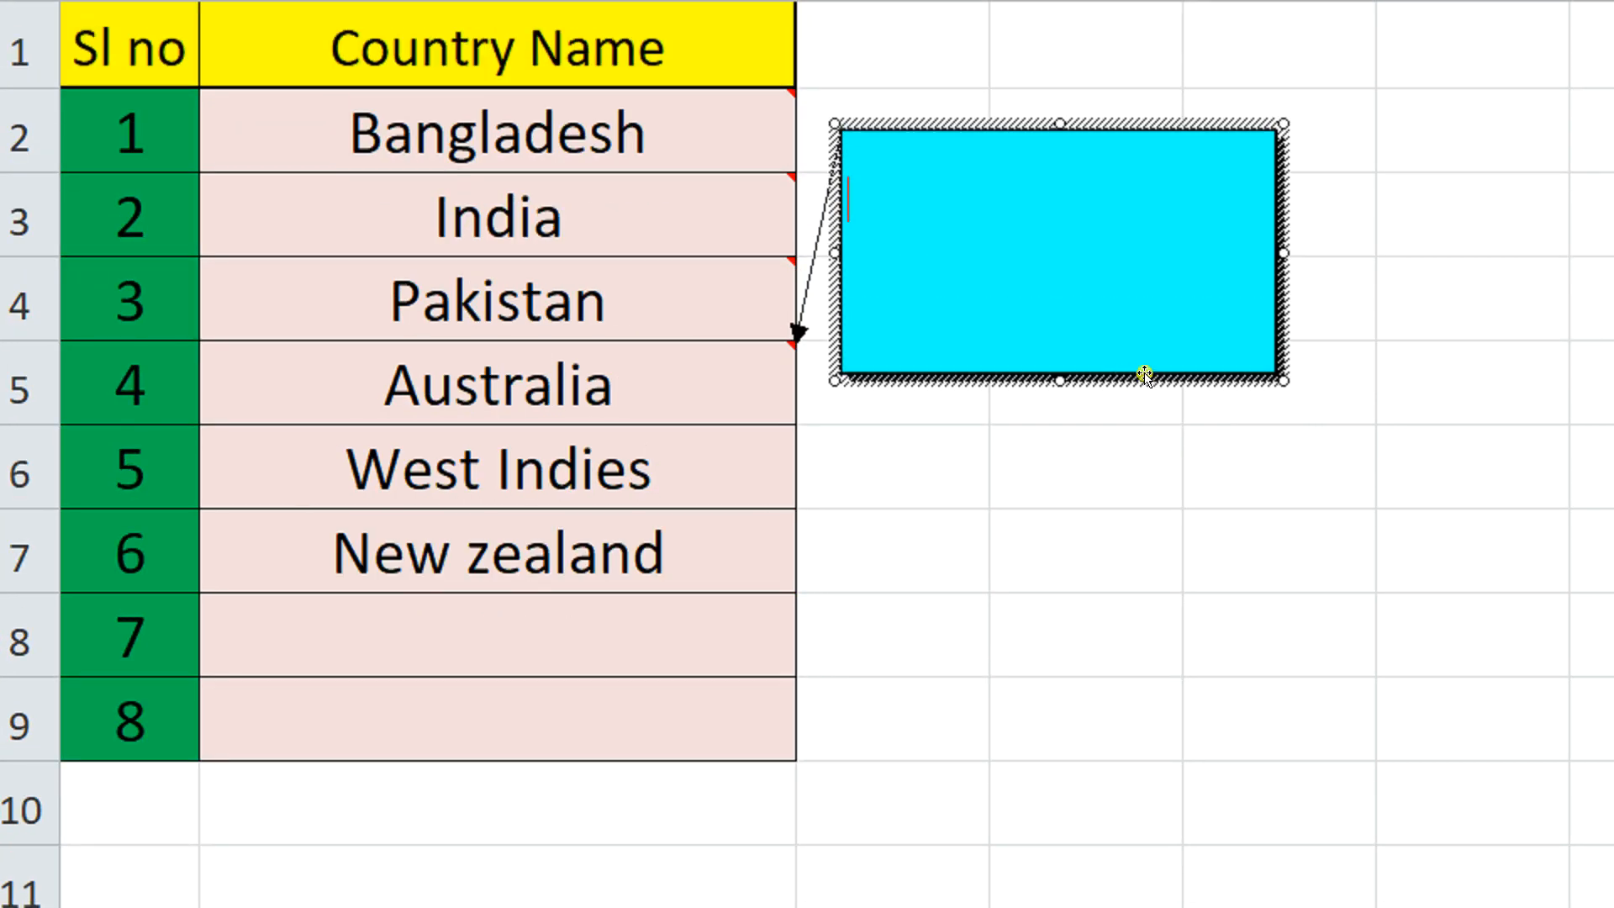
{"action": "right_click", "coordinate": [1141, 366]}
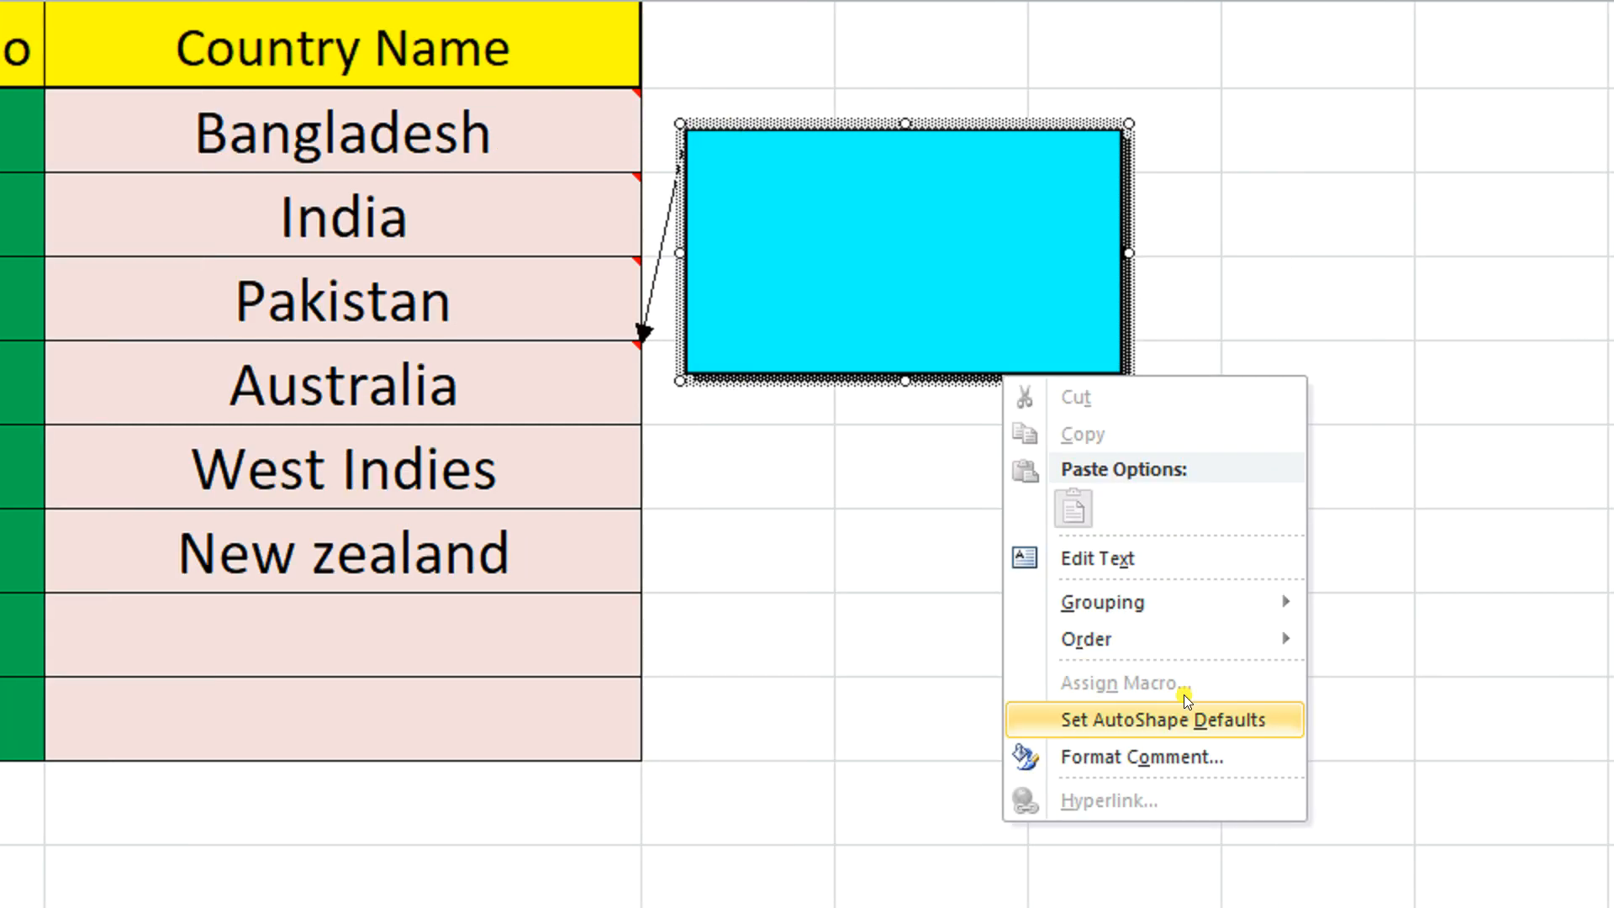
{"action": "left_click", "coordinate": [1185, 681]}
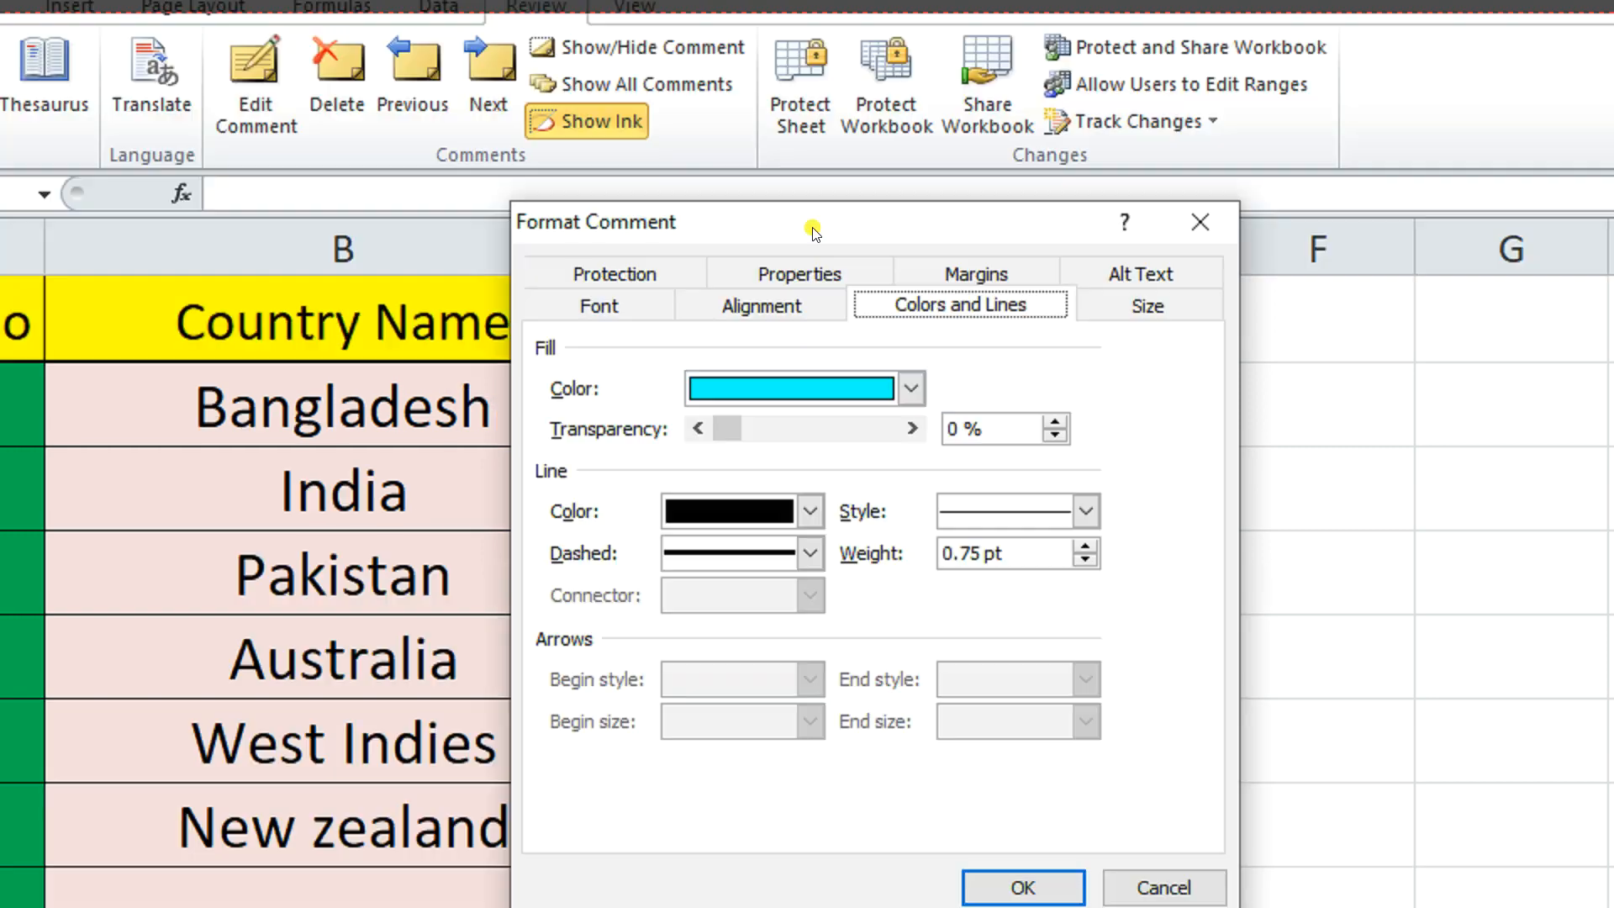
{"action": "left_click", "coordinate": [910, 388]}
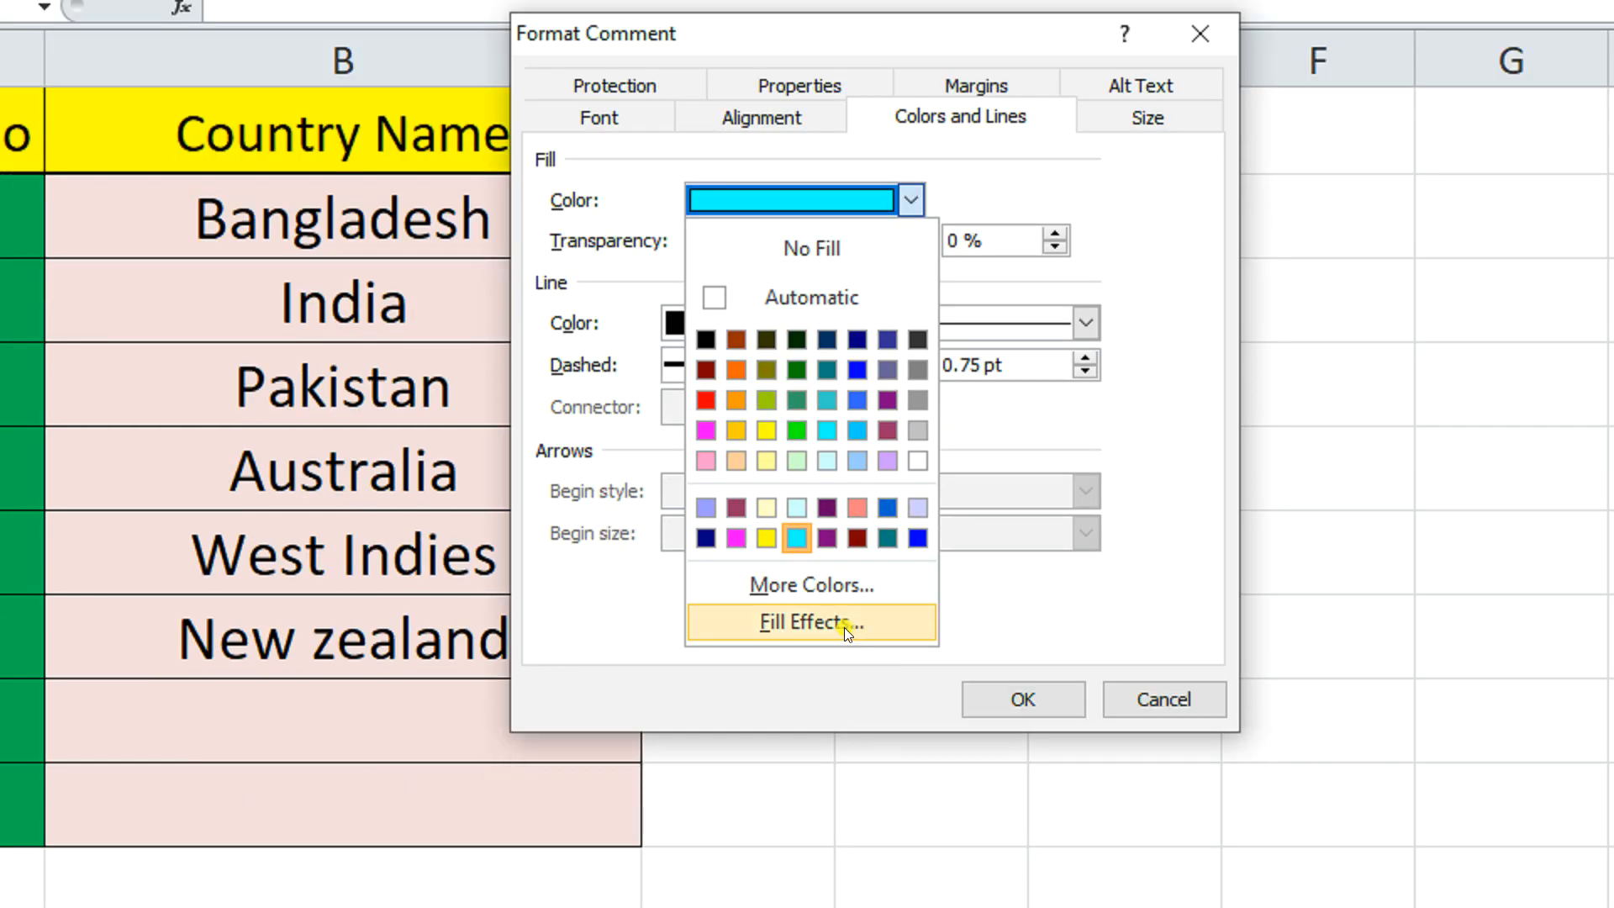
{"action": "left_click", "coordinate": [812, 623]}
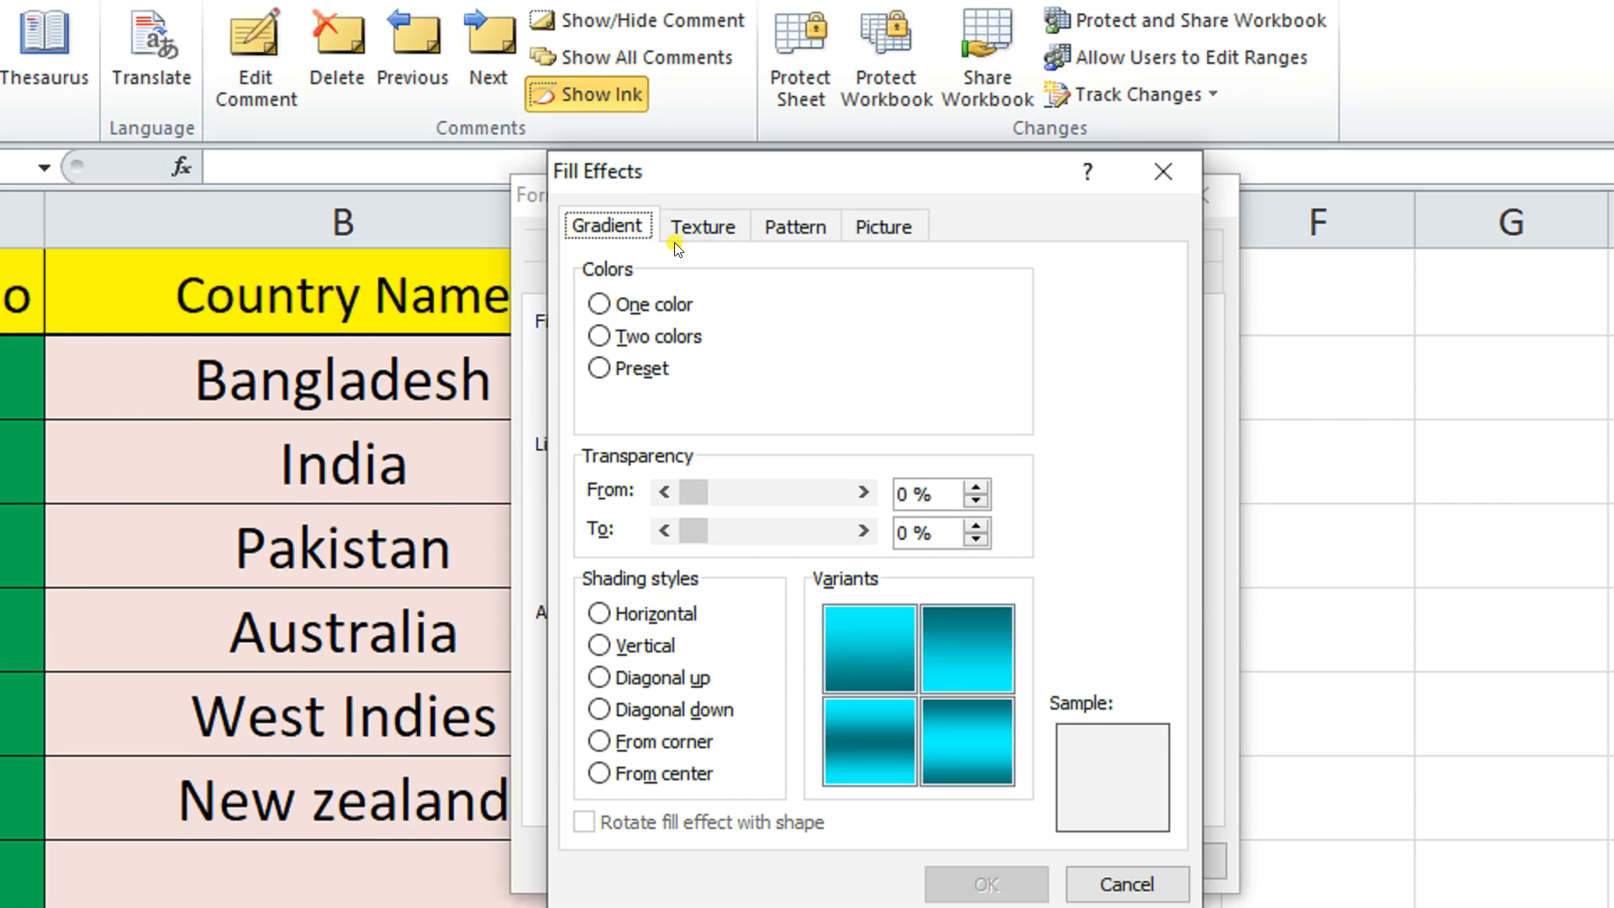
{"action": "left_click", "coordinate": [880, 227]}
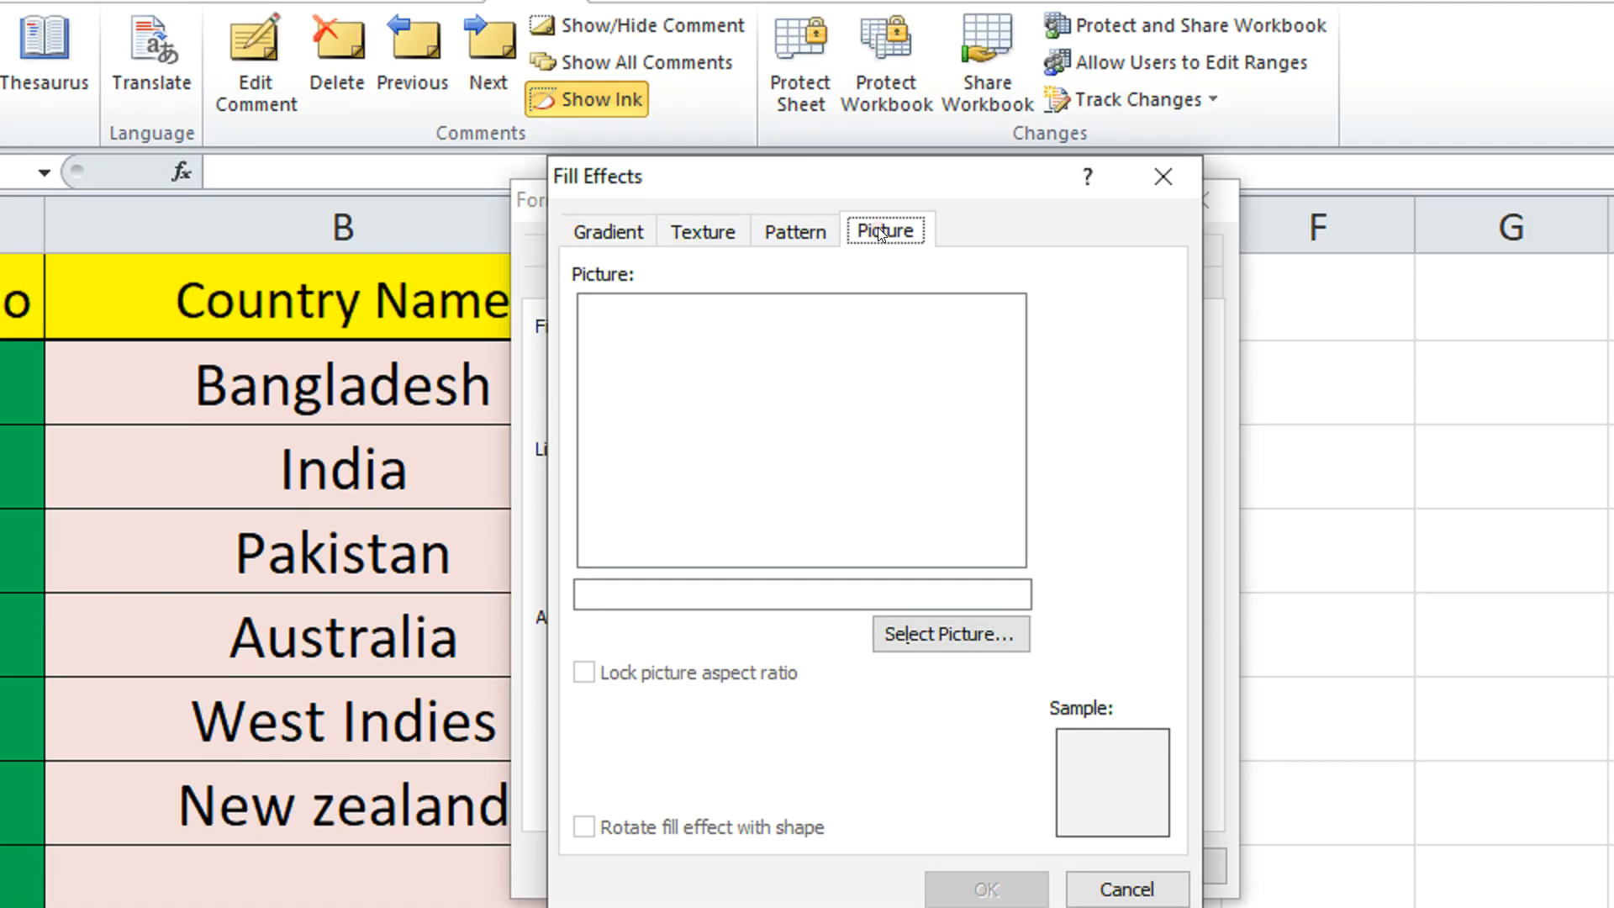
Step: Load Flag_of_Sri_Lanka.svg from the Desktop folder as the comment's fill picture
{"action": "left_click", "coordinate": [944, 634]}
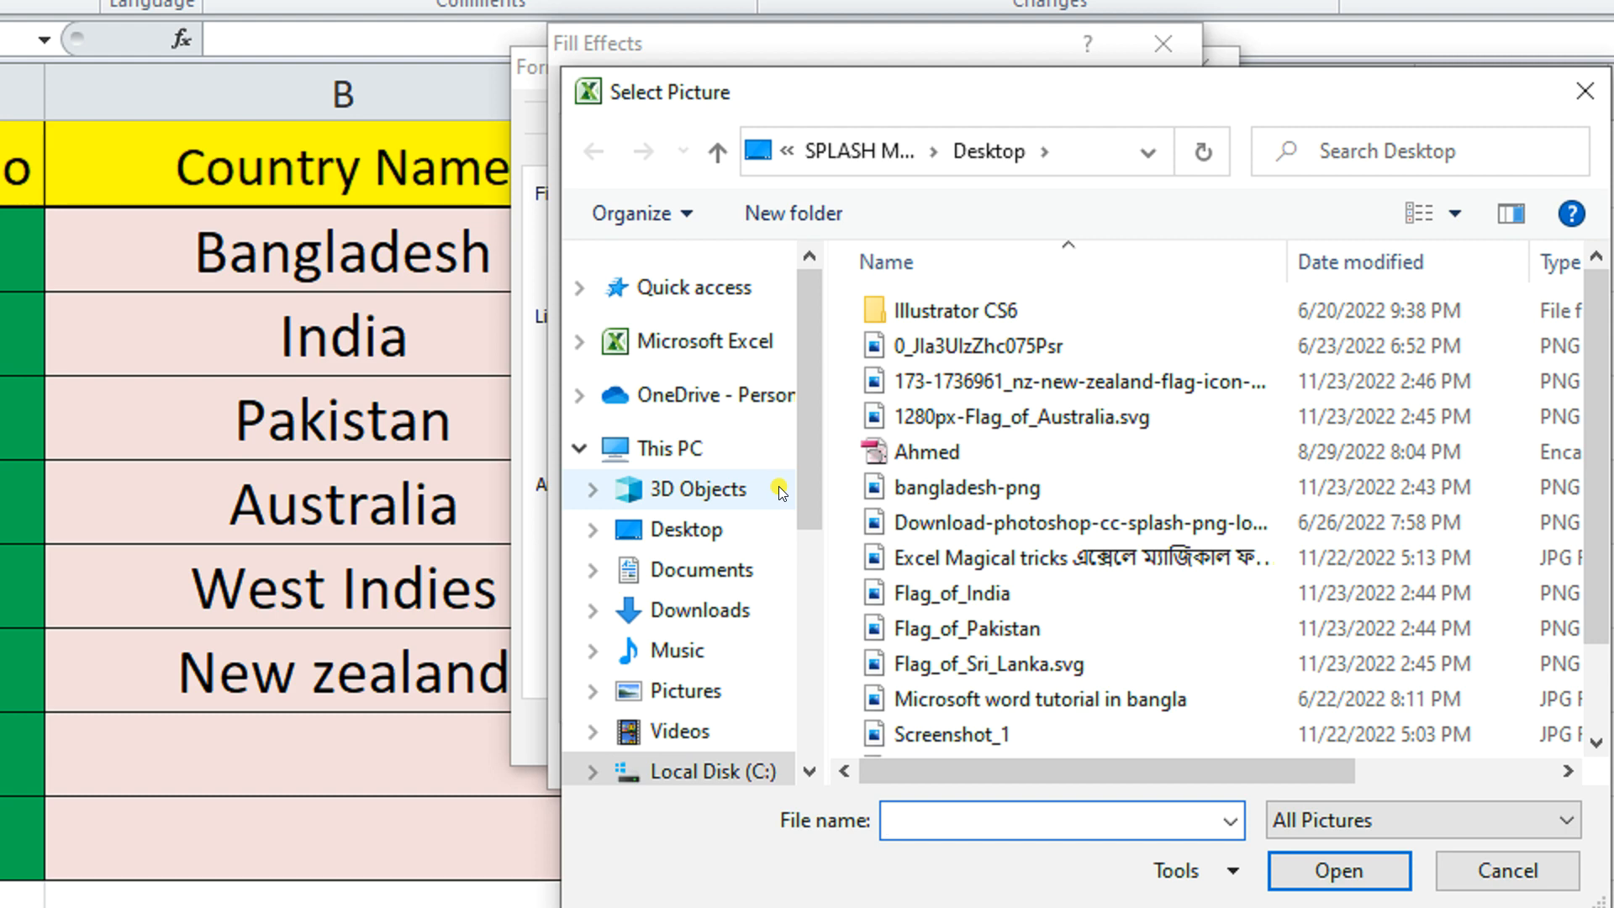
{"action": "left_click", "coordinate": [694, 533]}
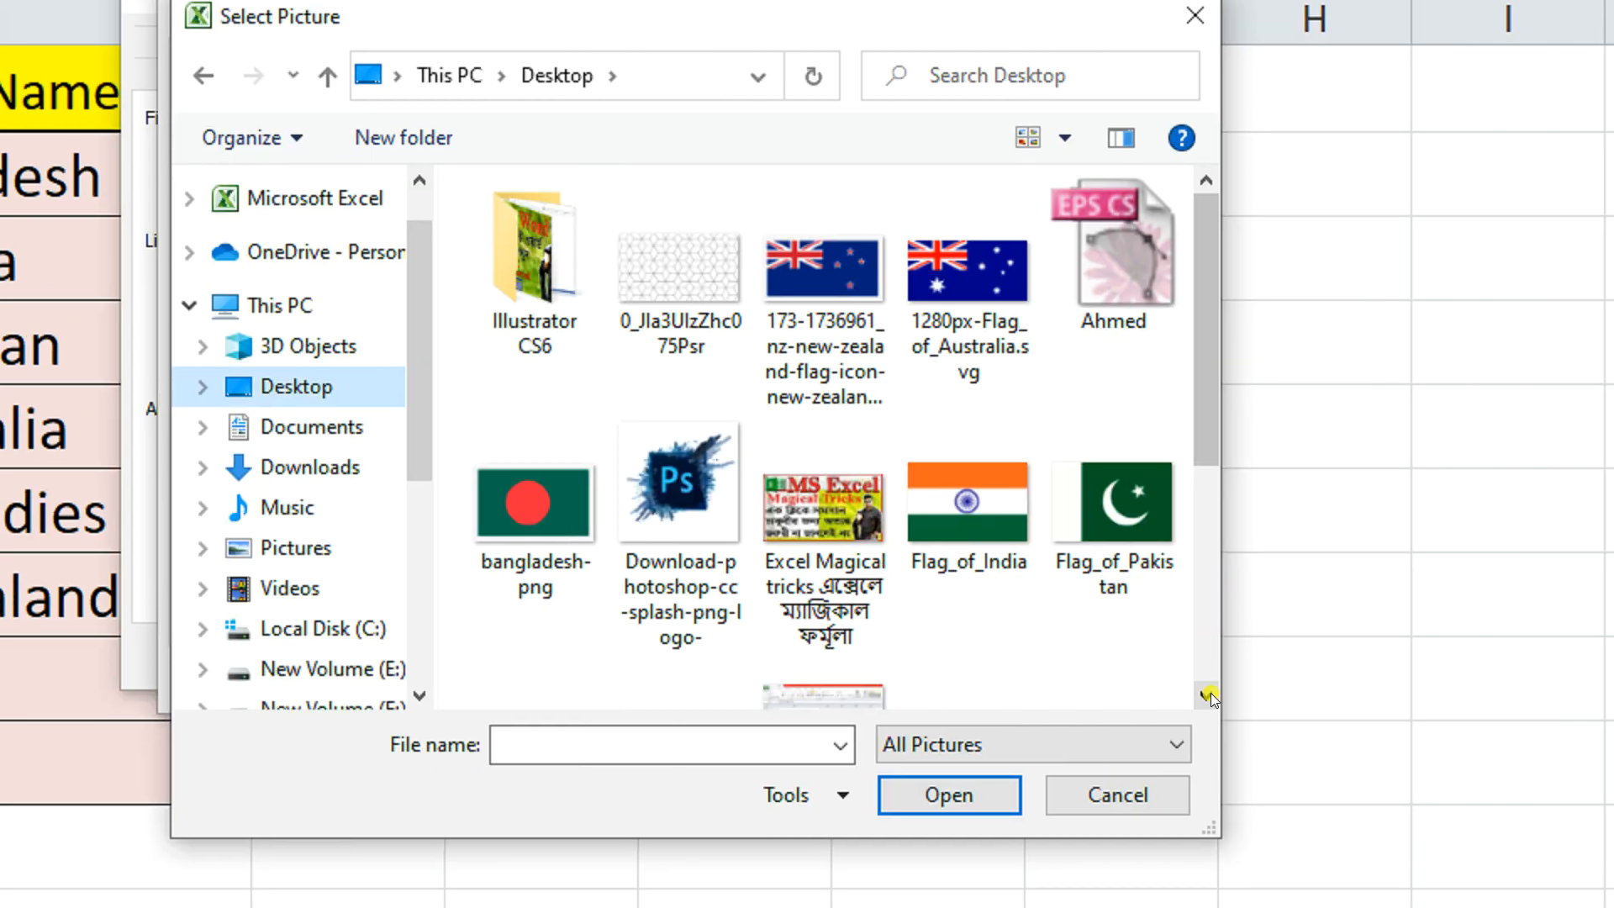
{"action": "left_click", "coordinate": [1210, 694]}
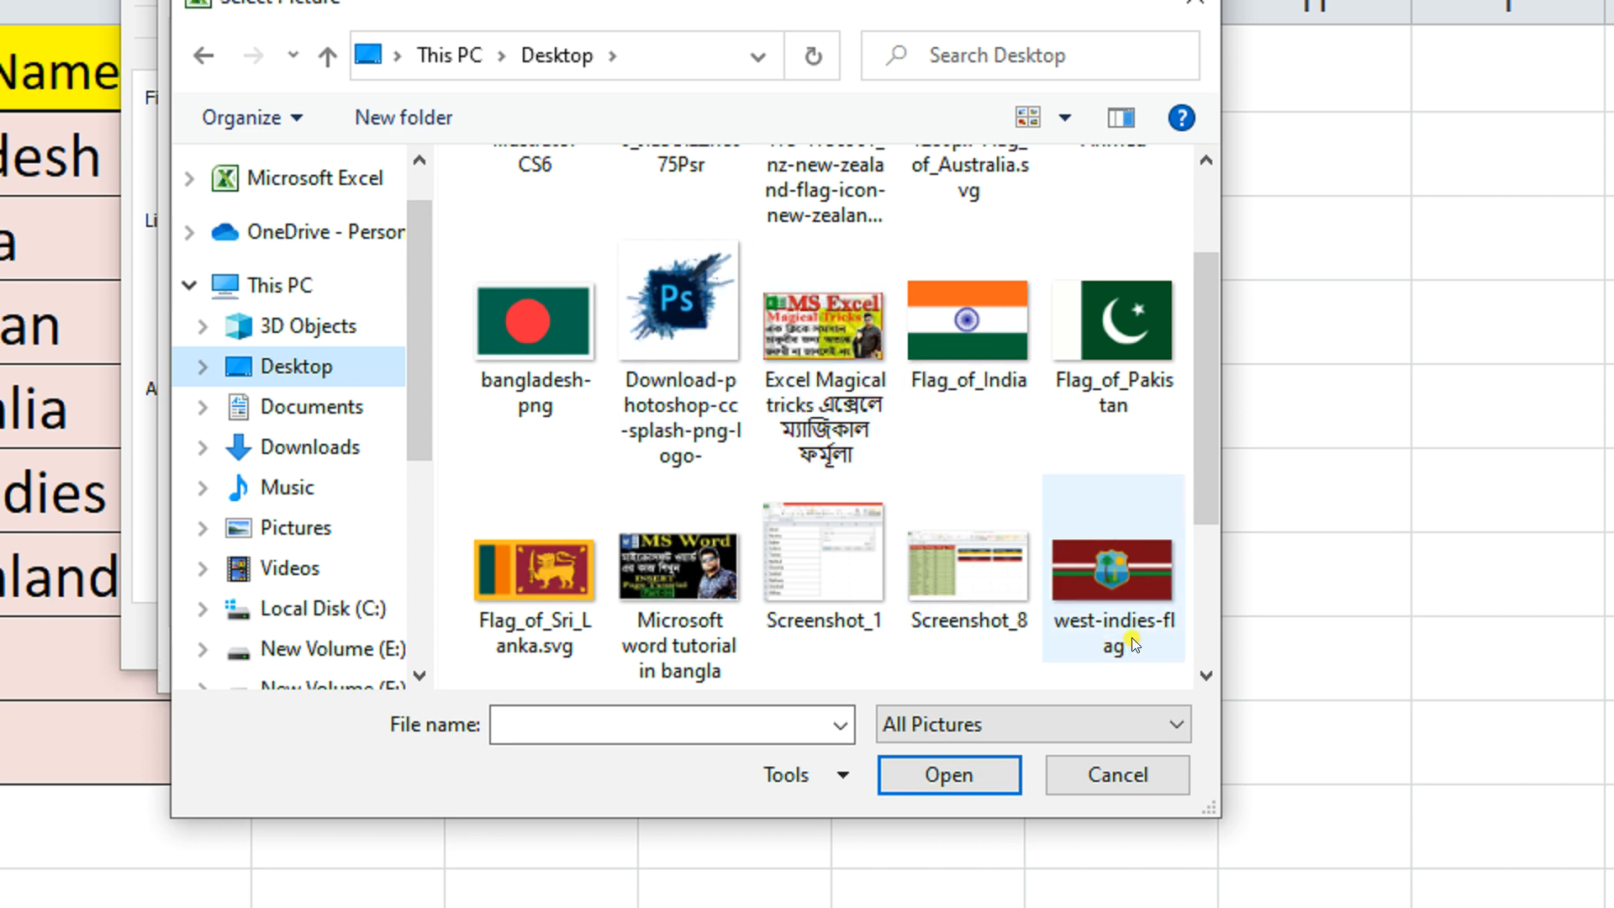
{"action": "left_click", "coordinate": [523, 610]}
{"action": "scroll", "coordinate": [563, 602], "scroll_direction": "down", "scroll_amount": 3}
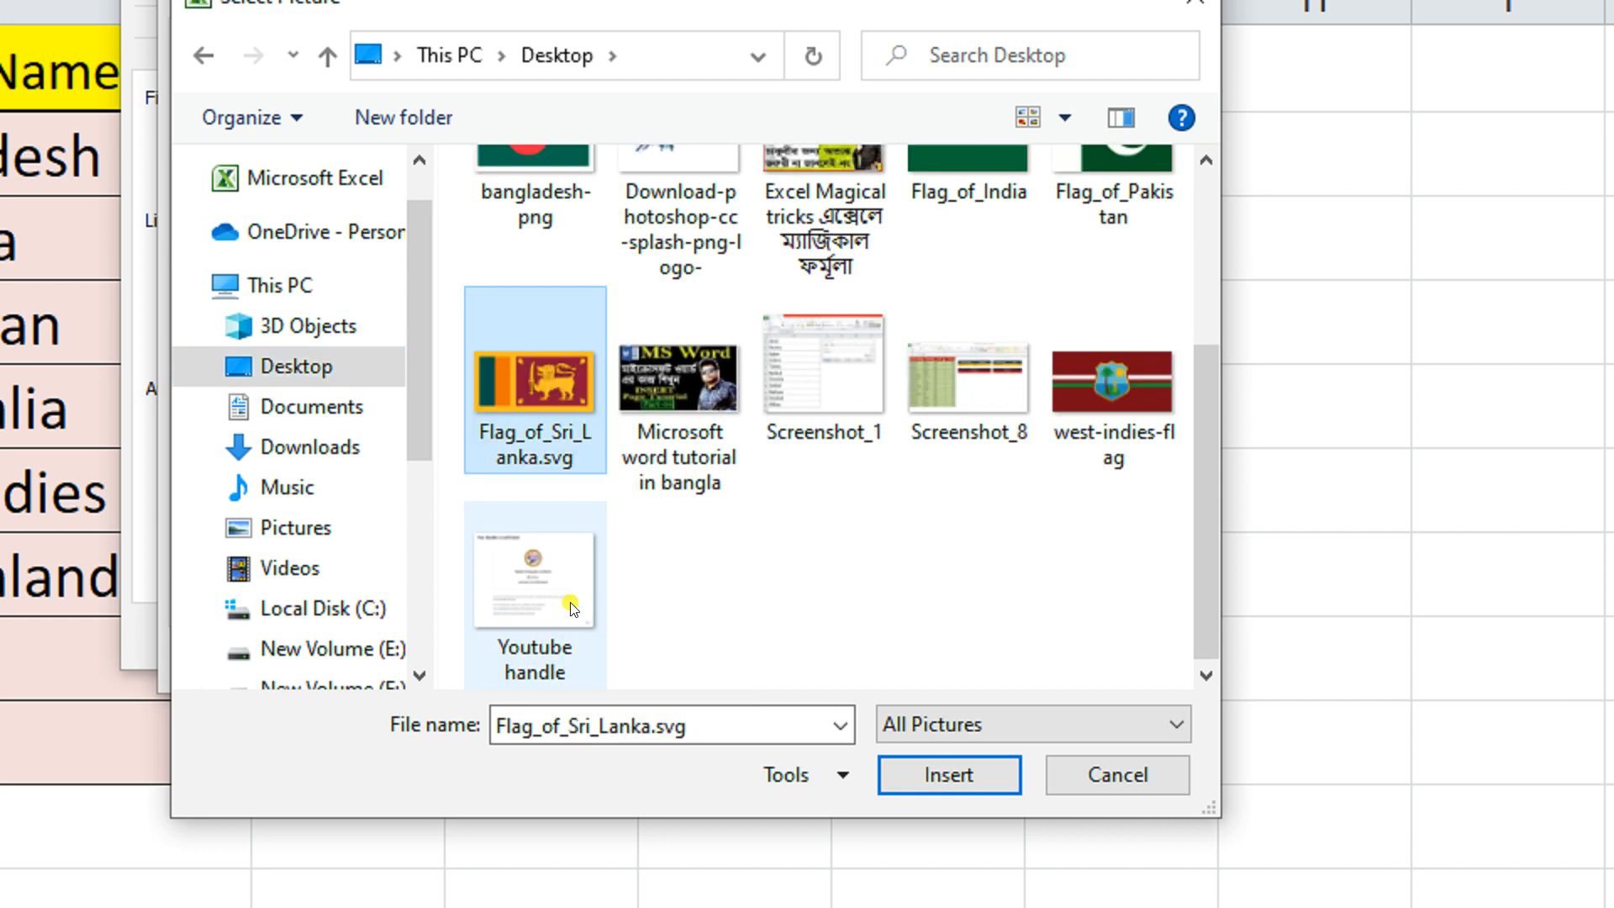
{"action": "double_click", "coordinate": [525, 452]}
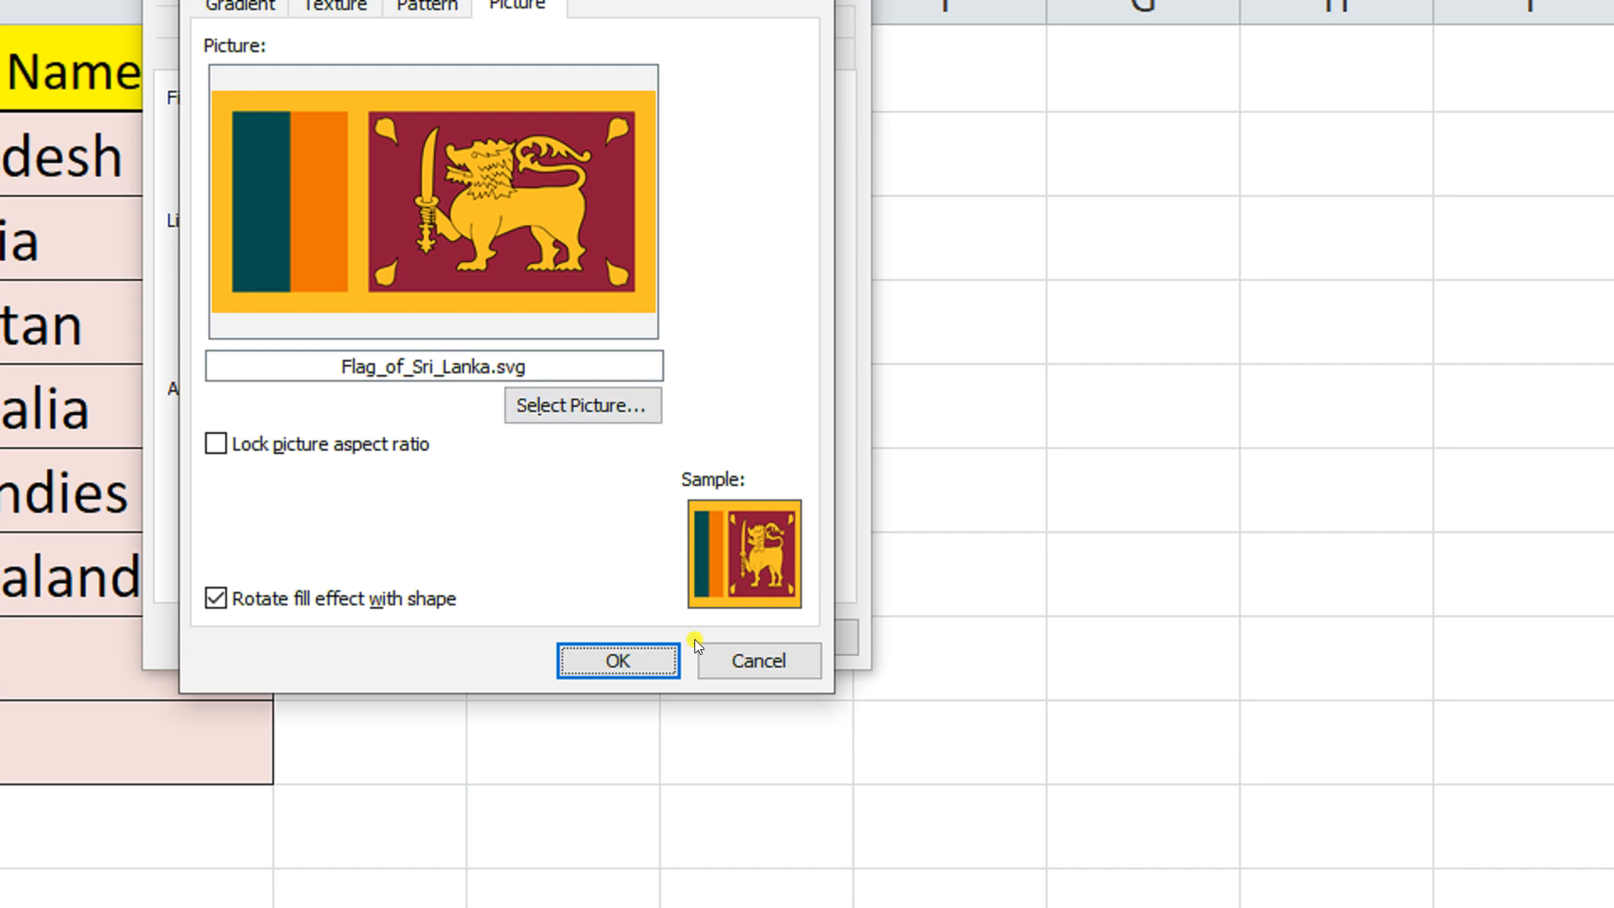
Step: Set 1280px-Flag_of_Australia.svg from the Desktop folder as the Australia comment's fill picture and apply the formatting
{"action": "left_click", "coordinate": [552, 416]}
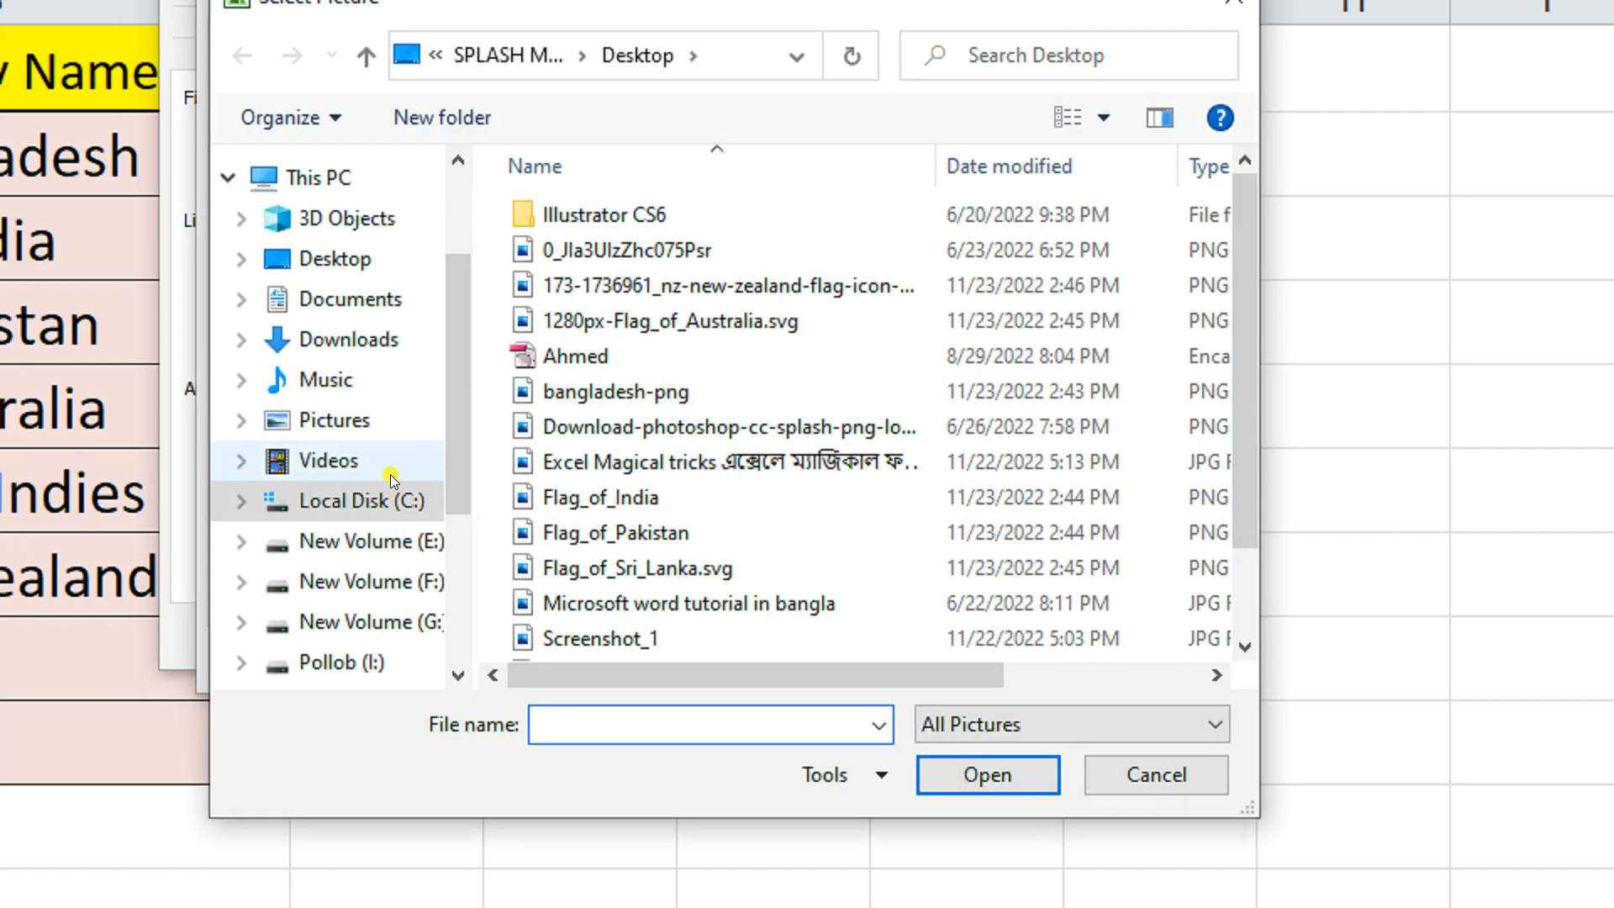
{"action": "left_click", "coordinate": [343, 260]}
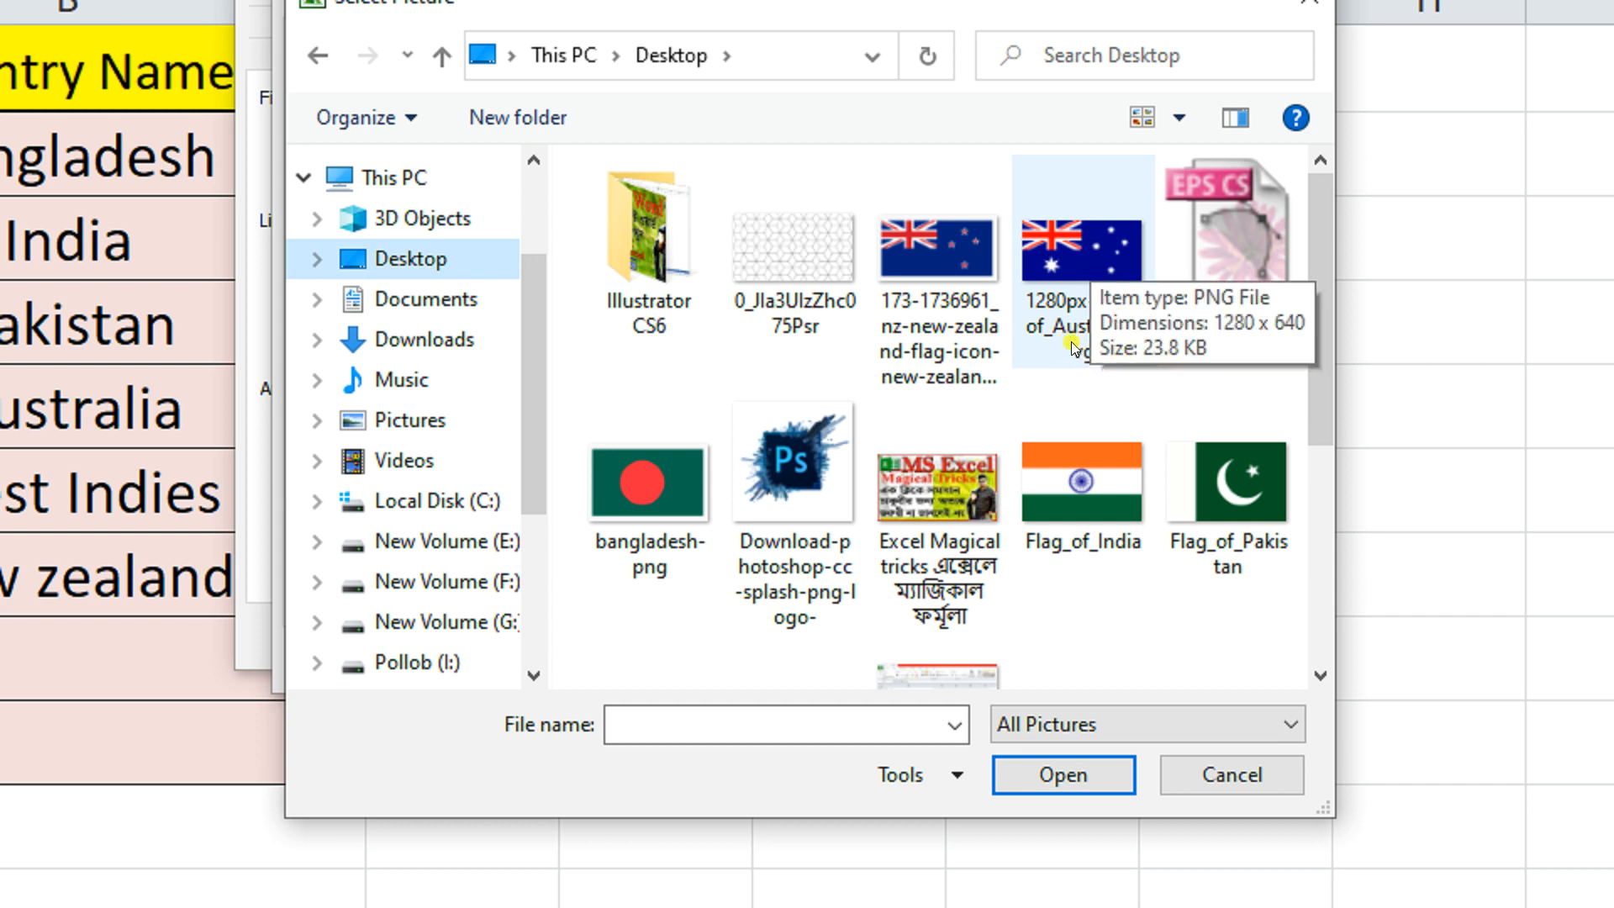
{"action": "left_click", "coordinate": [1042, 249]}
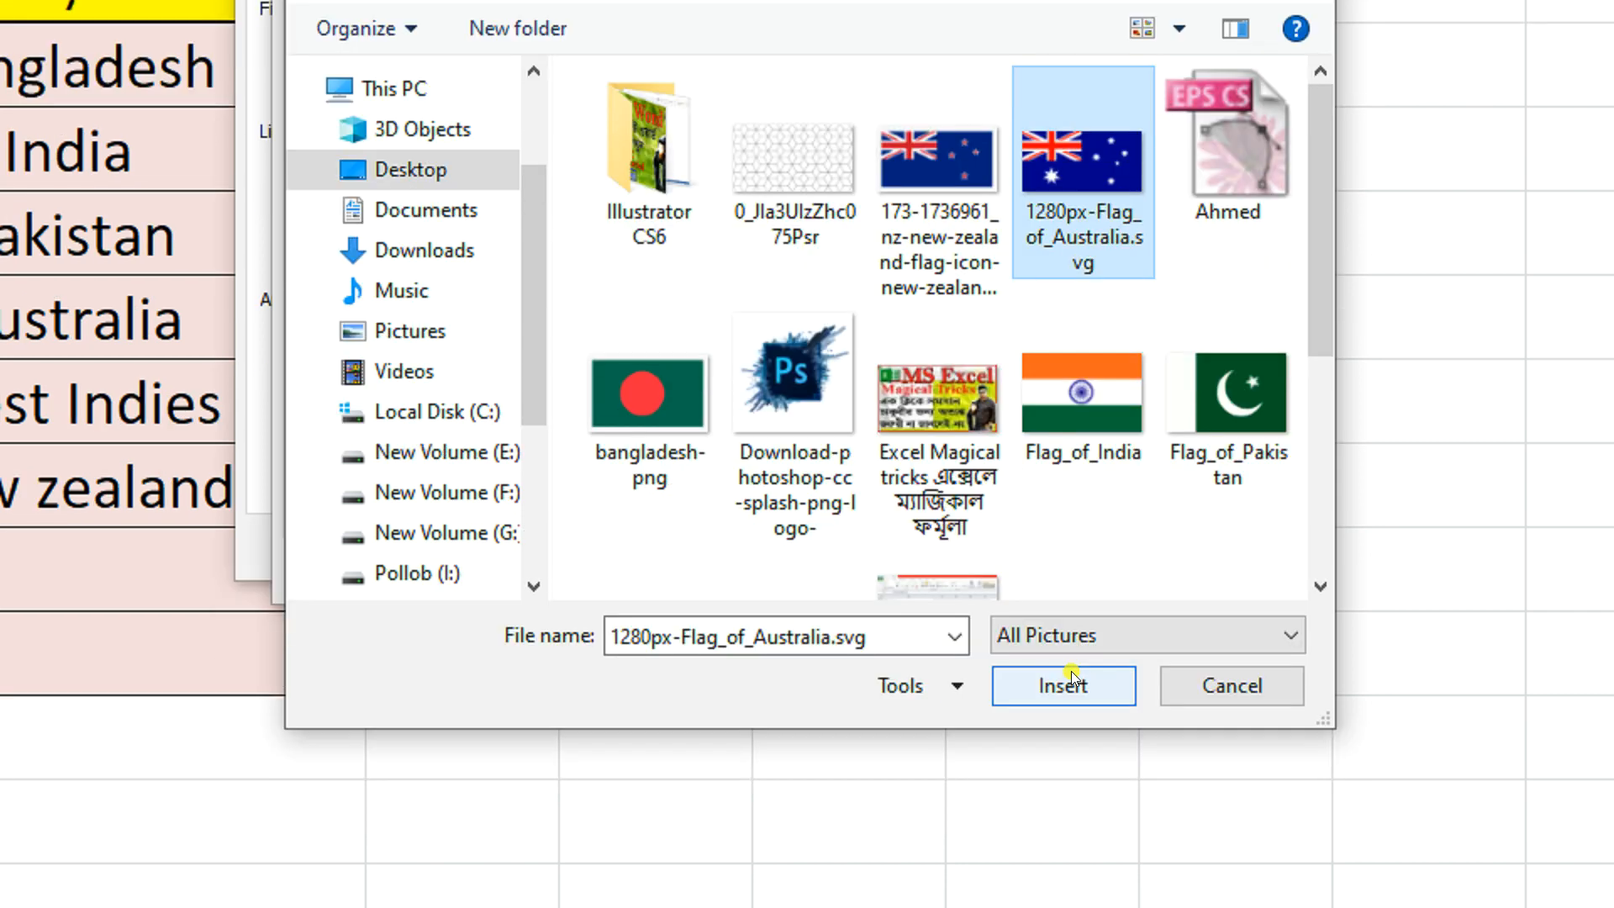
{"action": "left_click", "coordinate": [1063, 774]}
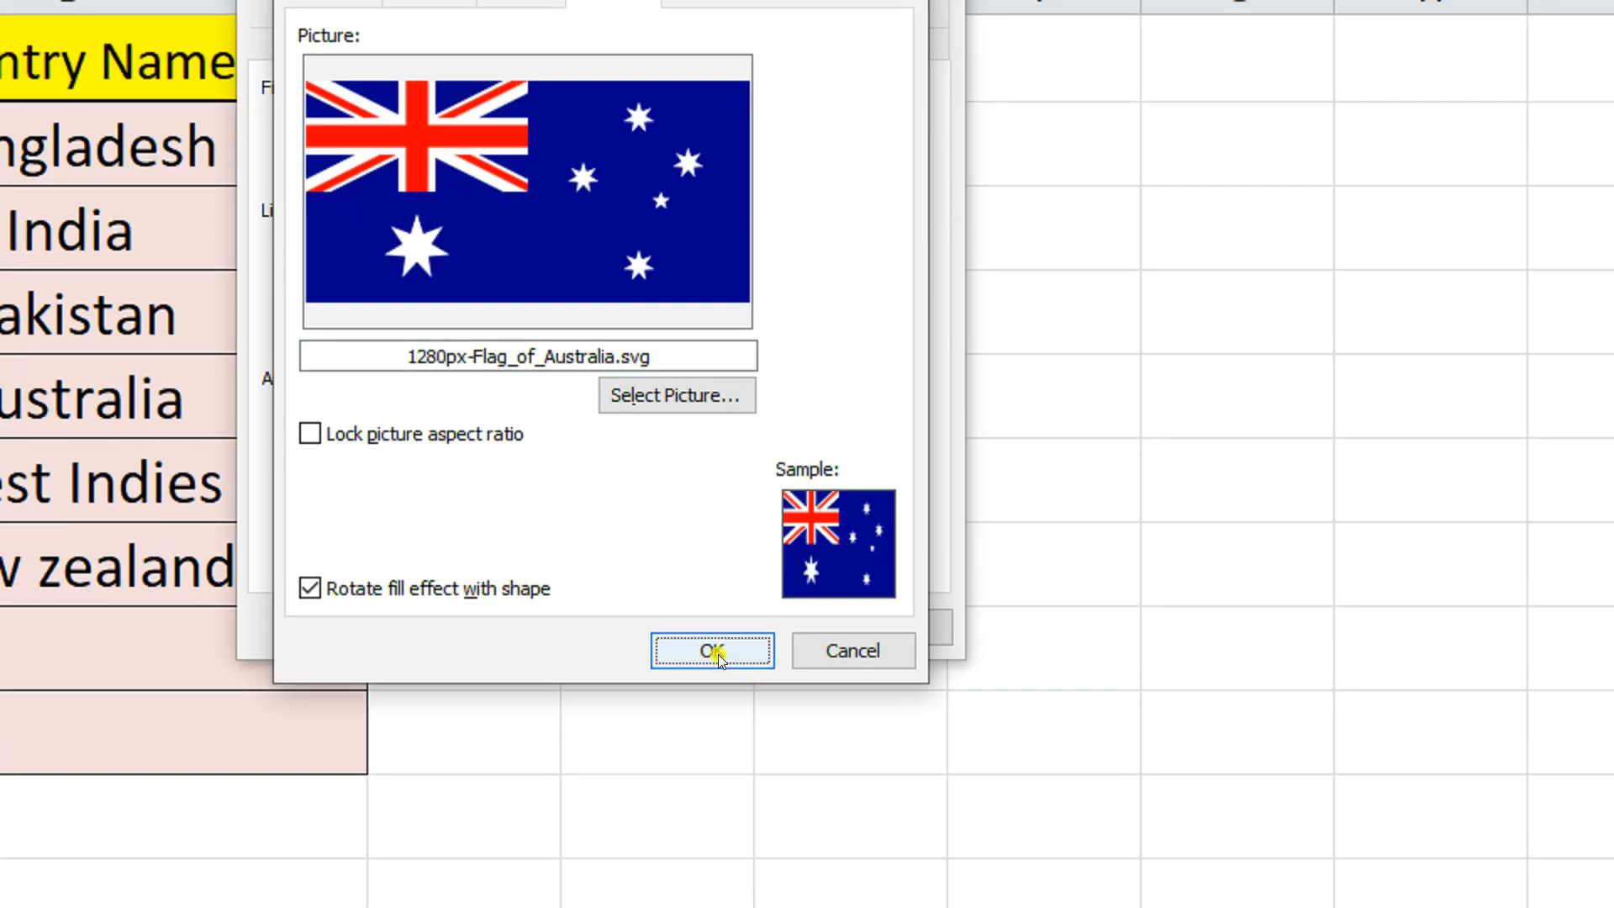
{"action": "left_click", "coordinate": [711, 821]}
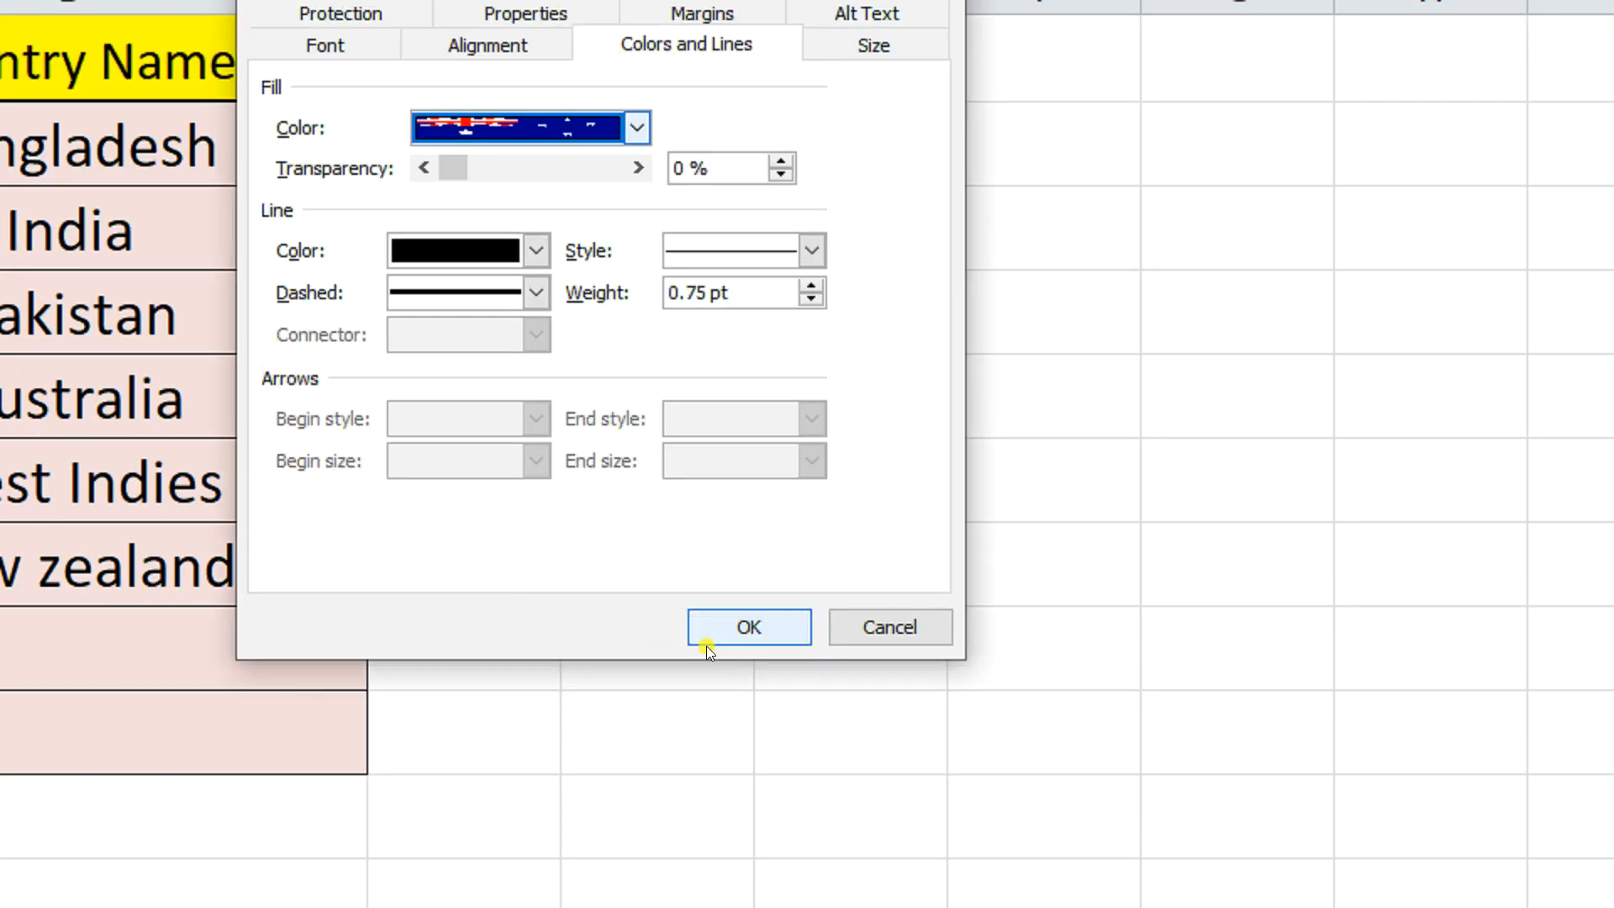
{"action": "left_click", "coordinate": [740, 629]}
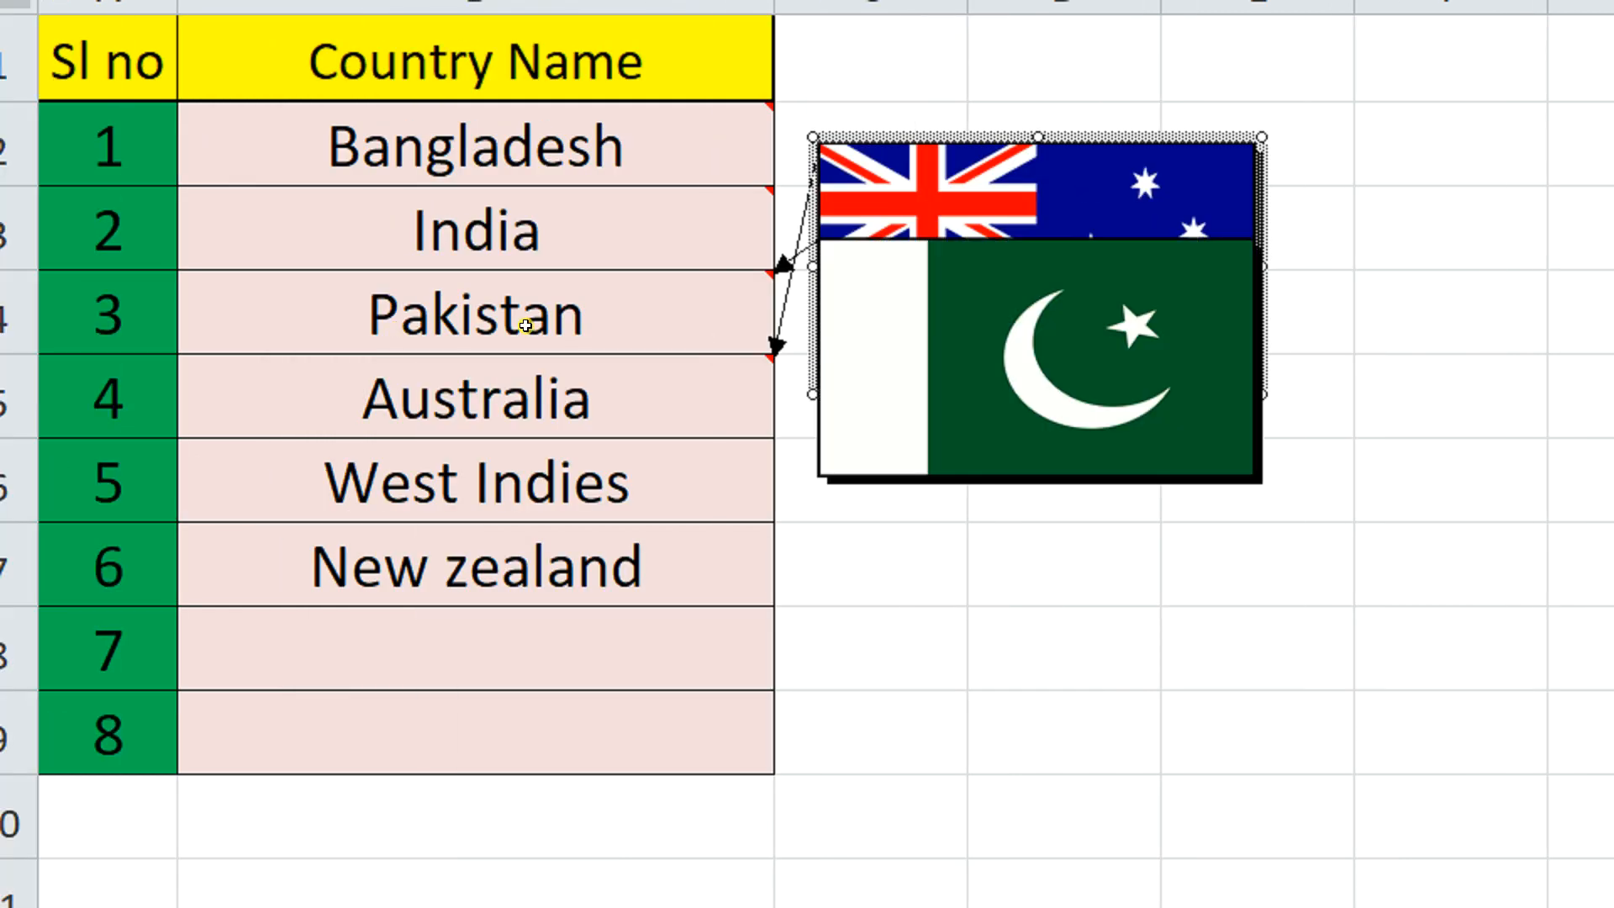
{"action": "left_click", "coordinate": [540, 154]}
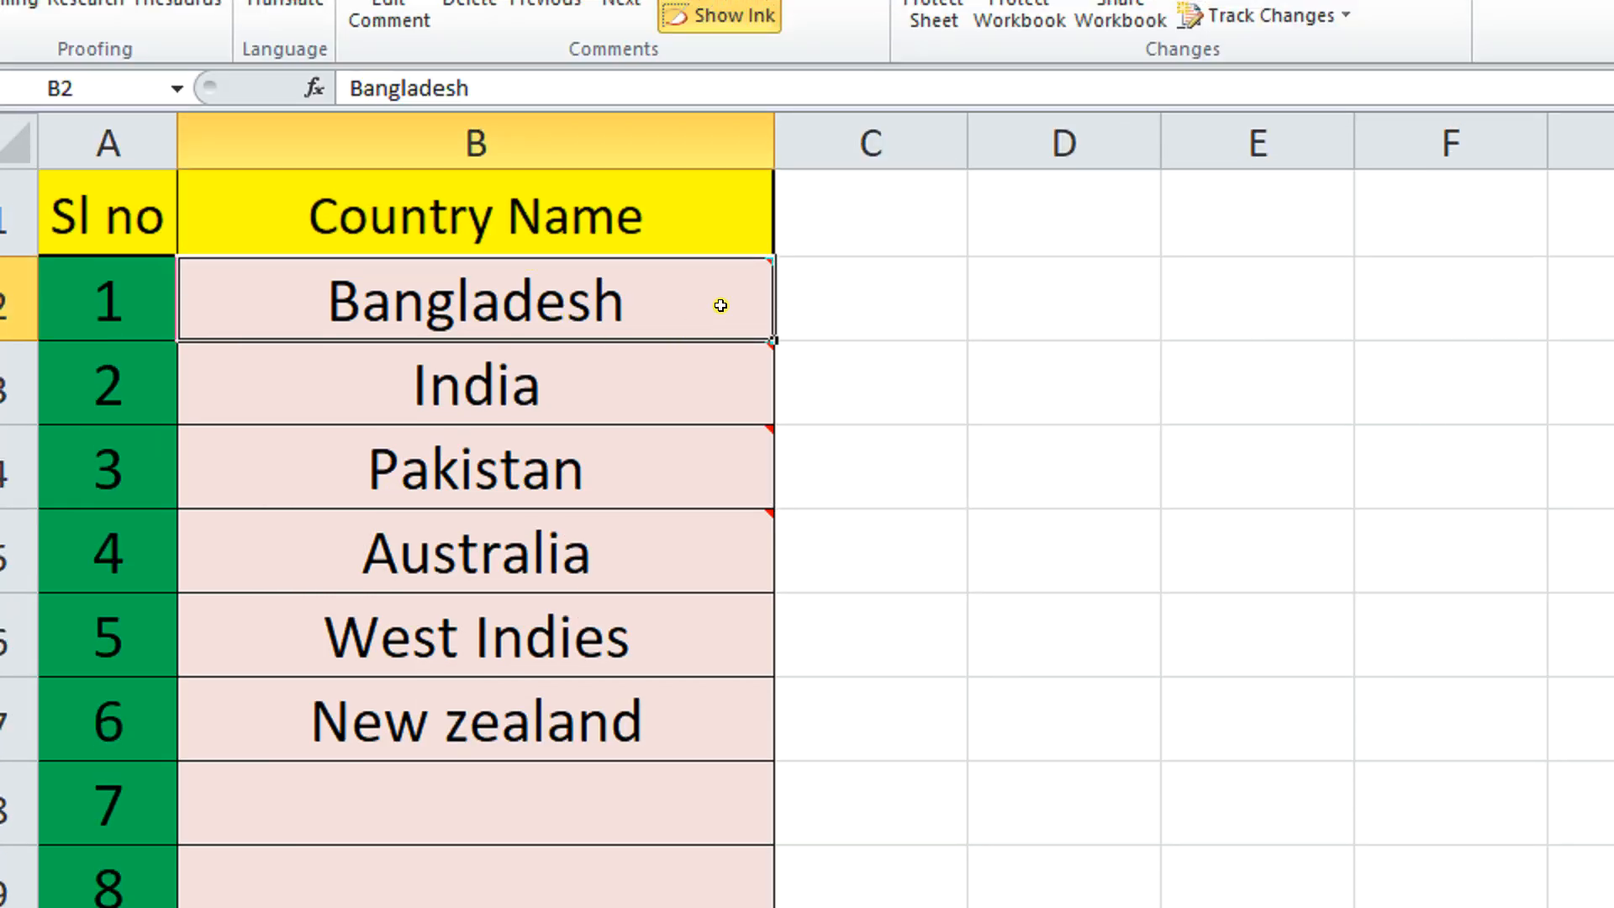
Step: Check the flag comment pop-ups on the India, Pakistan and Australia cells
{"action": "mouse_move", "coordinate": [727, 382]}
{"action": "mouse_move", "coordinate": [732, 444]}
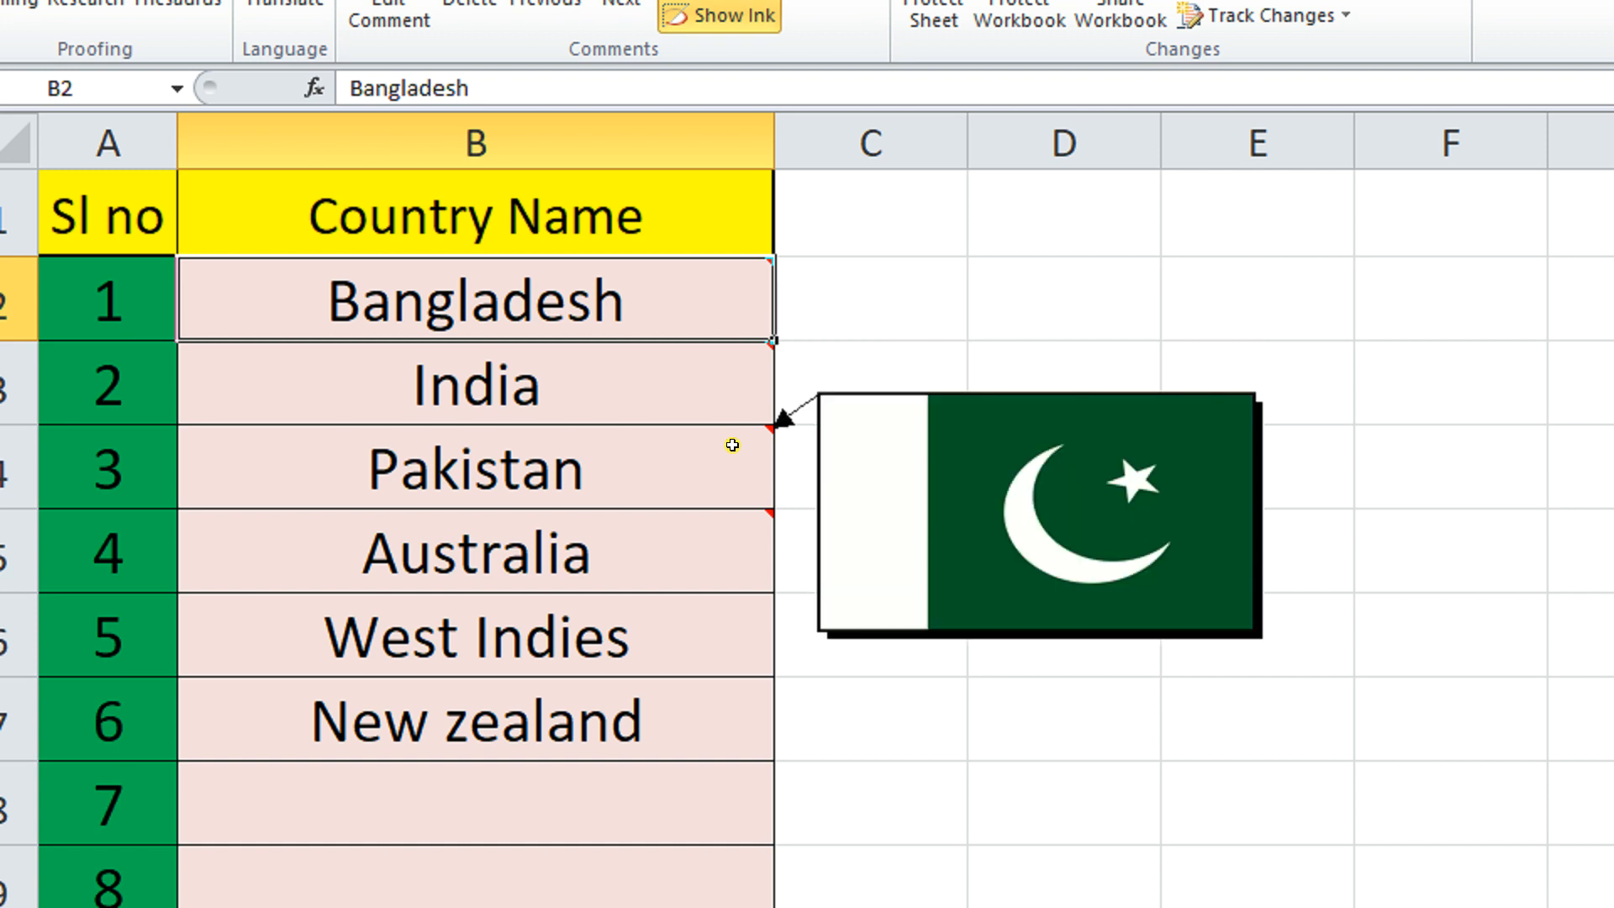
{"action": "mouse_move", "coordinate": [737, 542]}
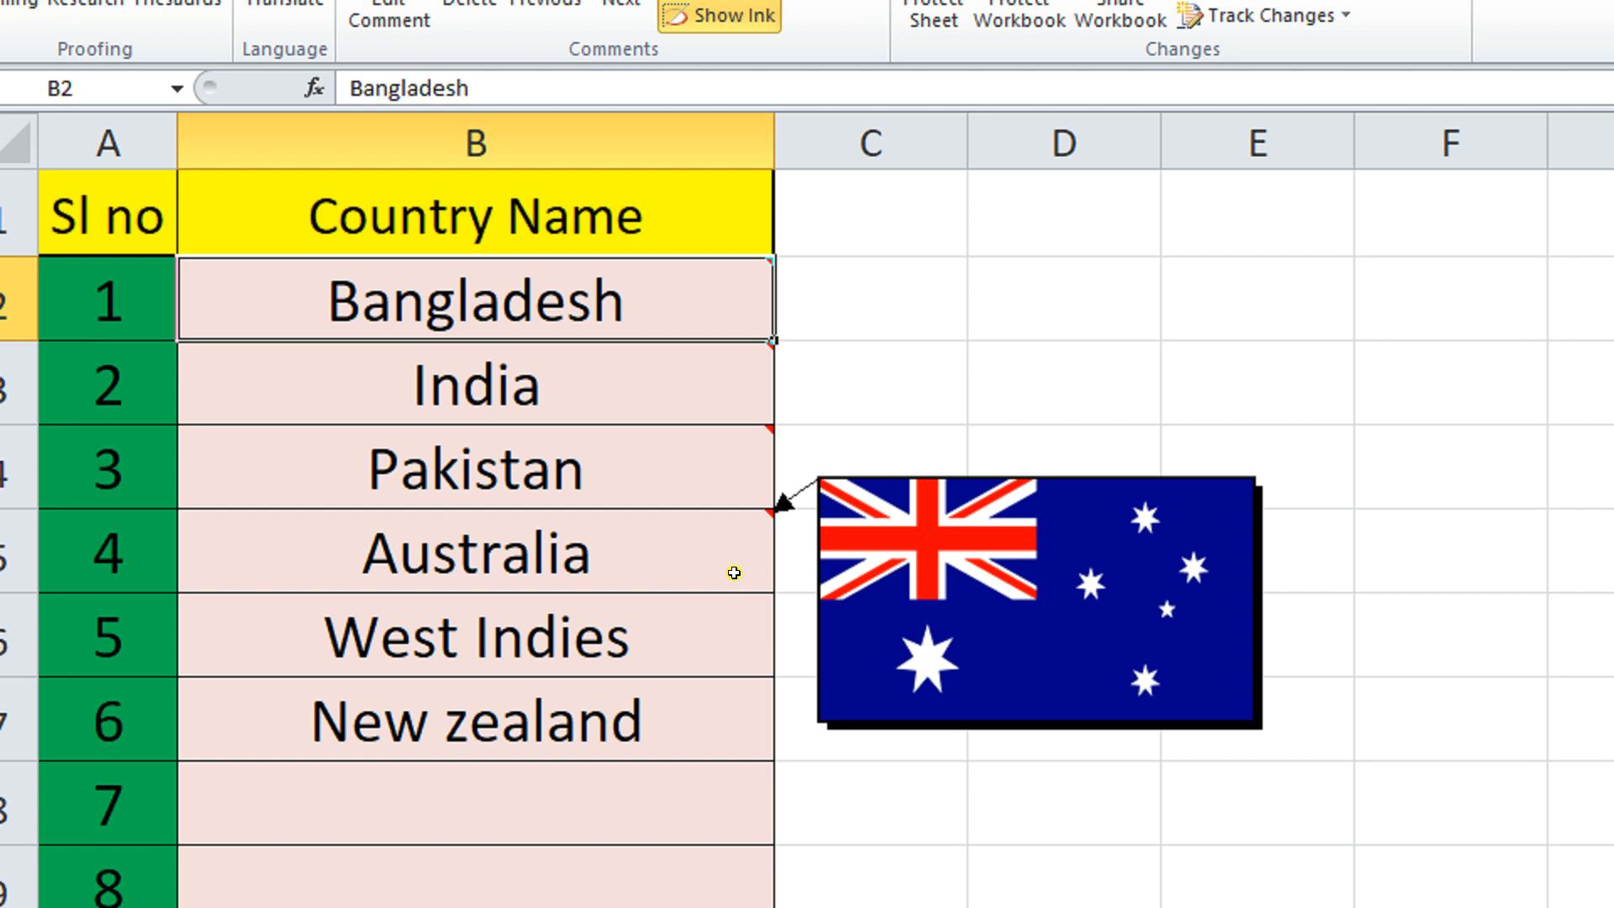
Step: Insert a comment on the West Indies cell and delete its default user name text
{"action": "left_click", "coordinate": [682, 637]}
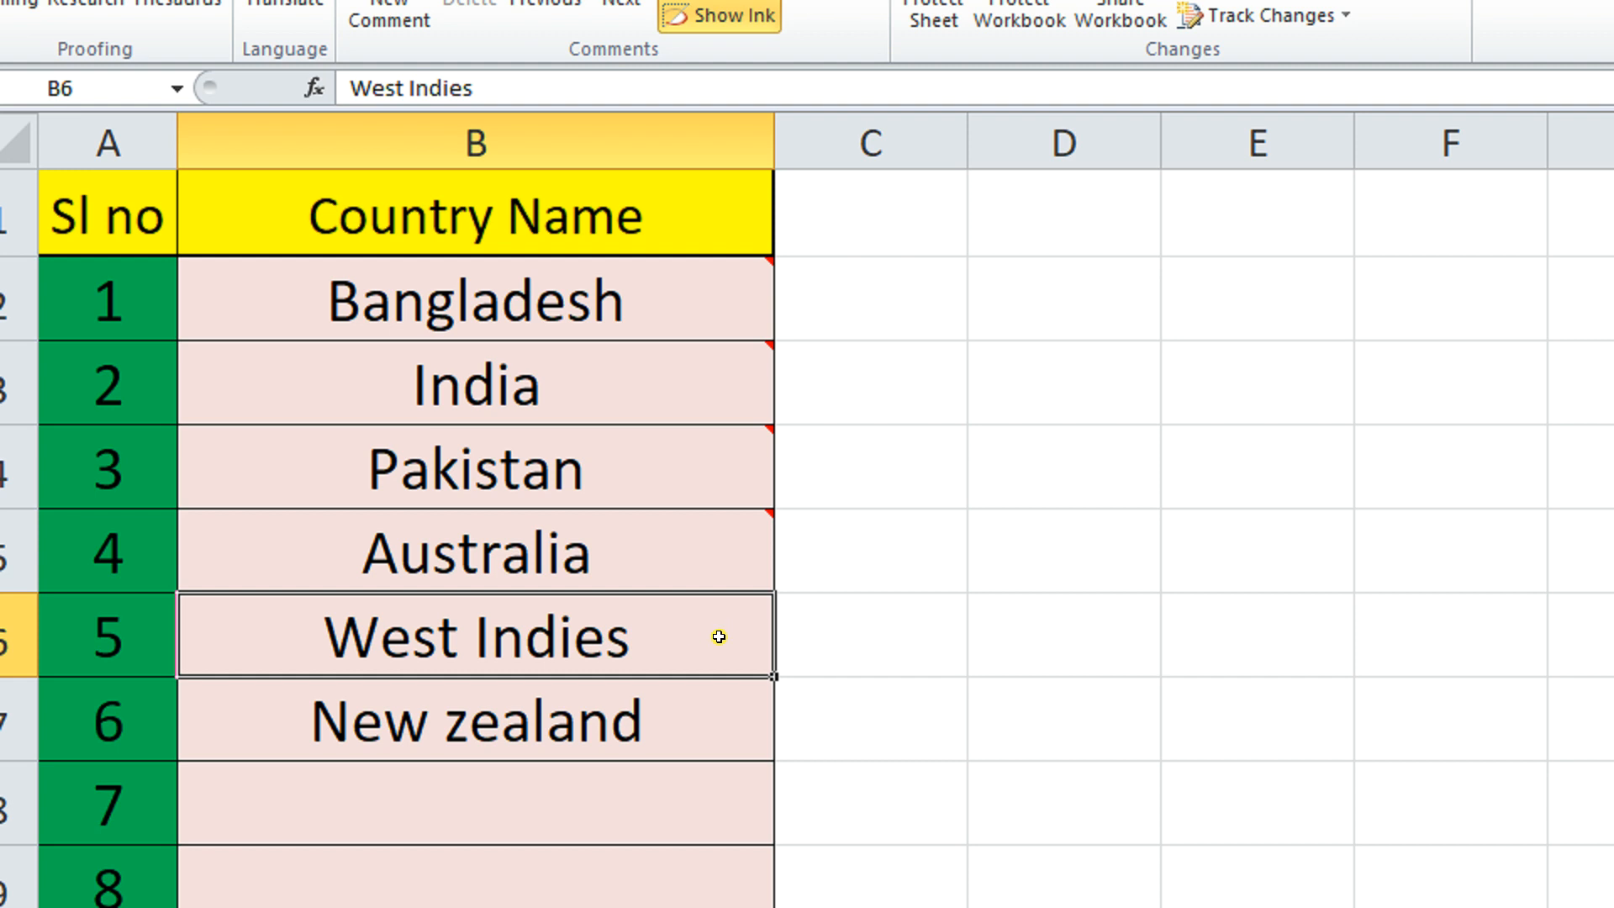
{"action": "right_click", "coordinate": [718, 636]}
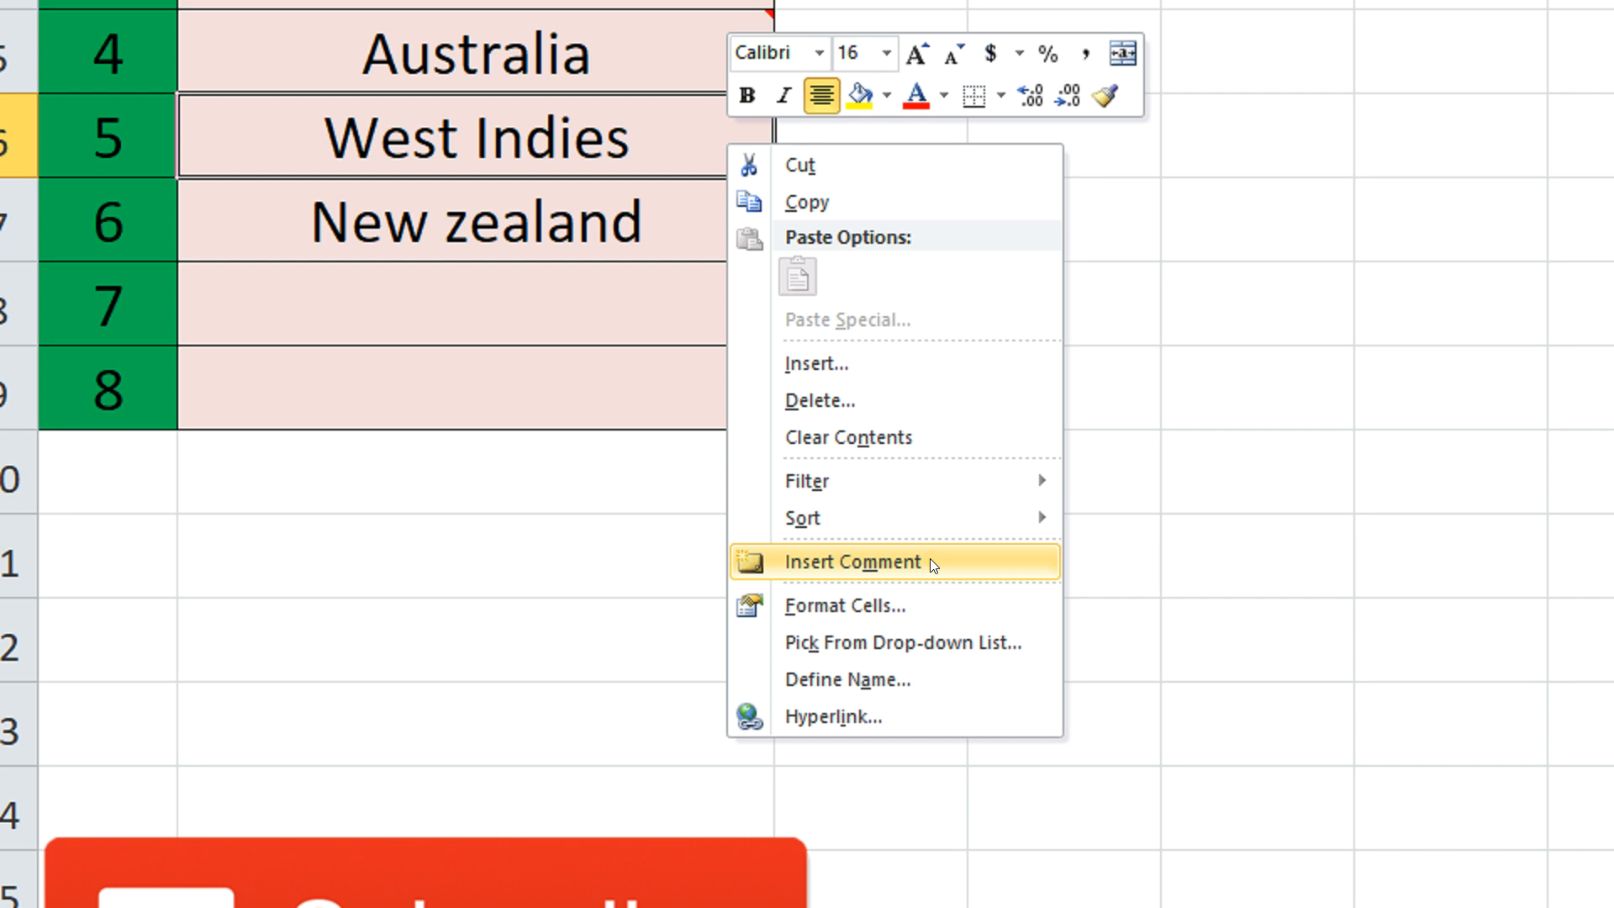
{"action": "left_click", "coordinate": [930, 558]}
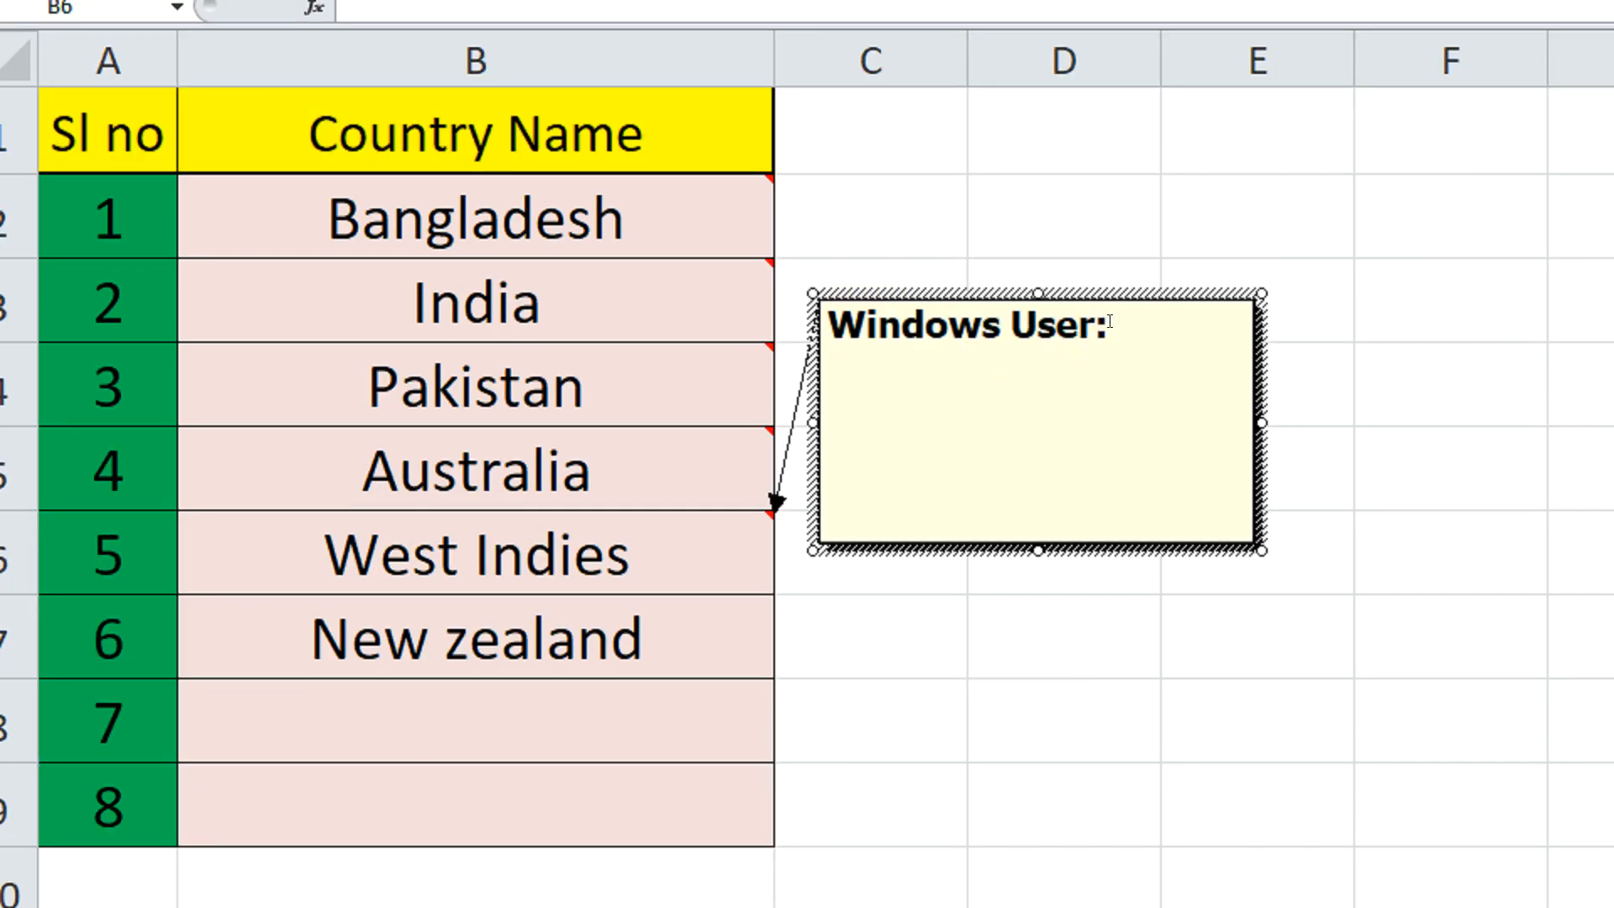
{"action": "left_click_drag", "start_coordinate": [1110, 322], "coordinate": [828, 325]}
{"action": "key", "text": "BackSpace"}
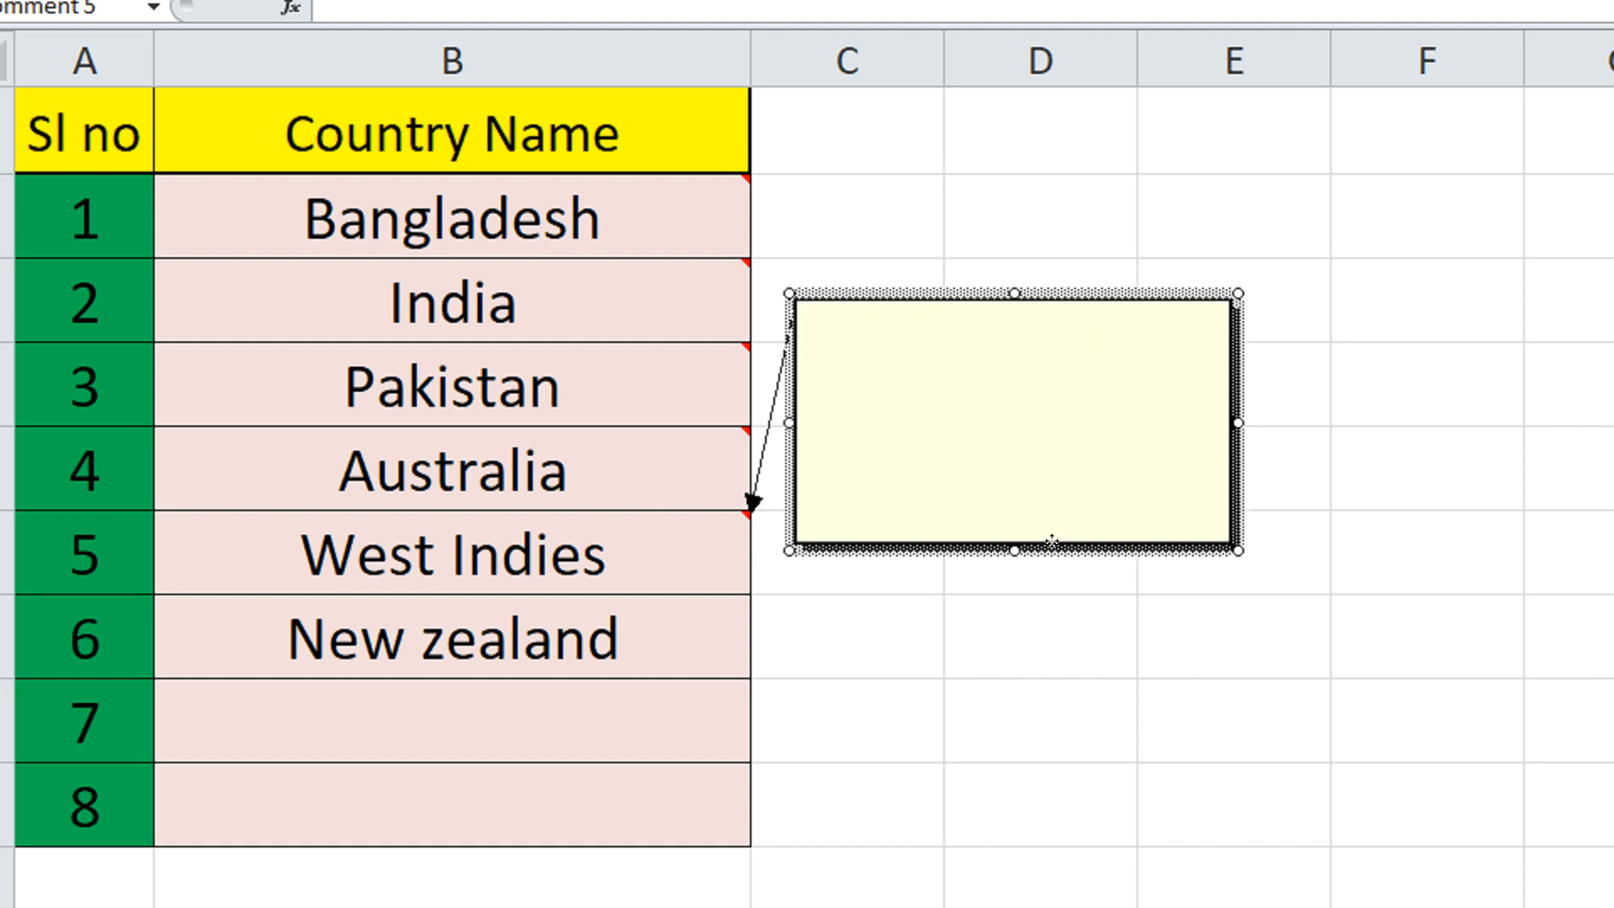
Step: Open the picture fill effects in the formatting of the West Indies cell's comment
{"action": "right_click", "coordinate": [1052, 544]}
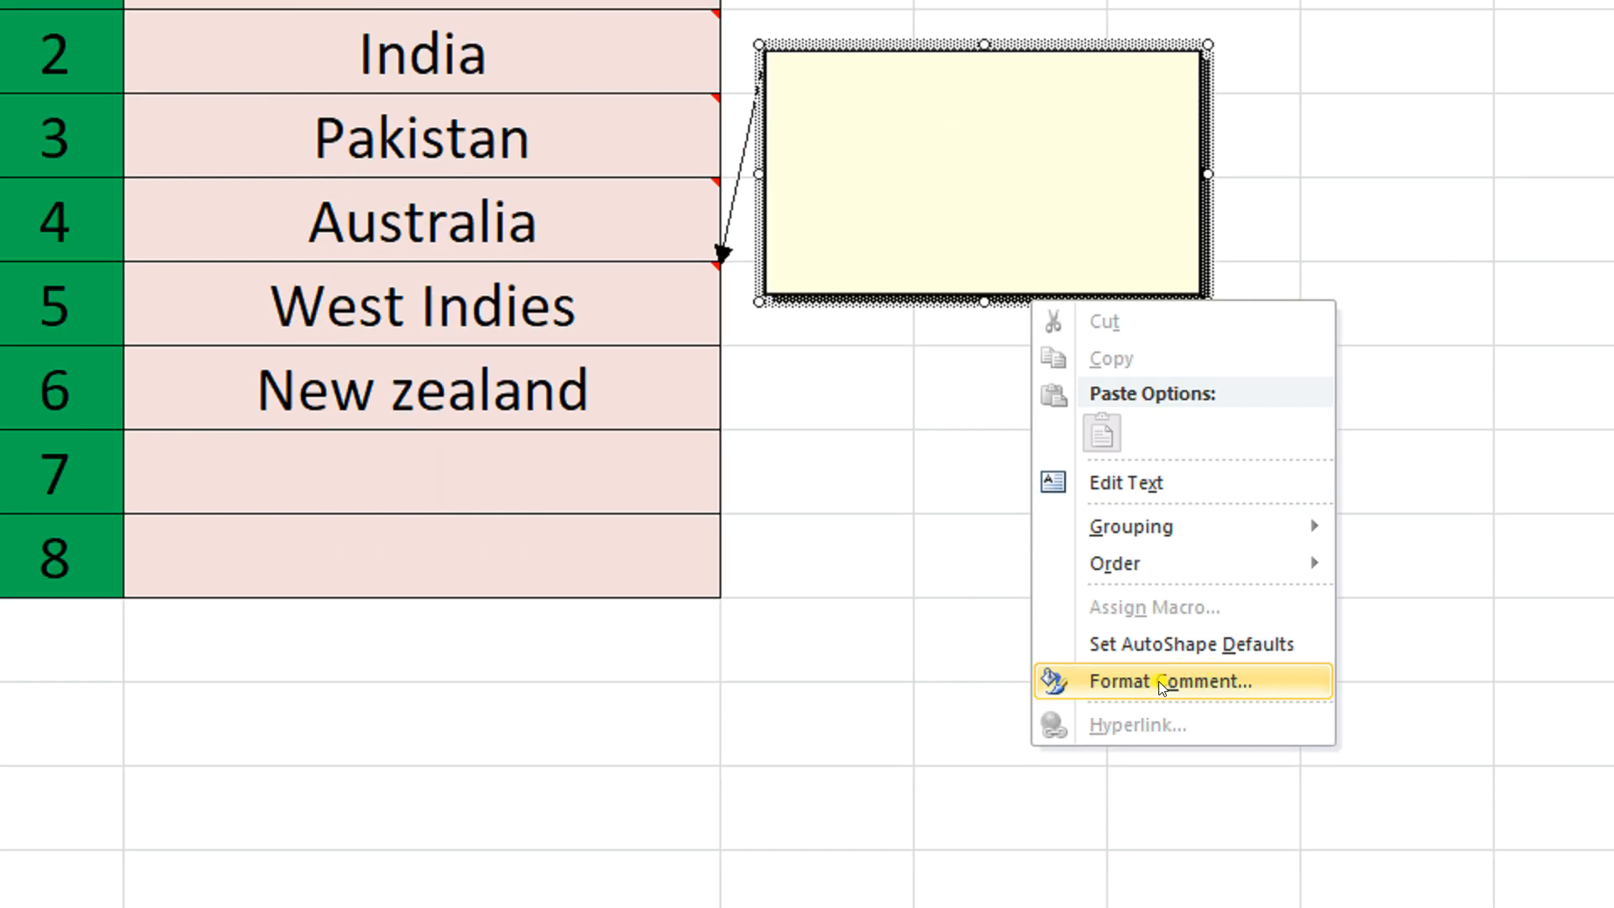
{"action": "left_click", "coordinate": [1165, 685]}
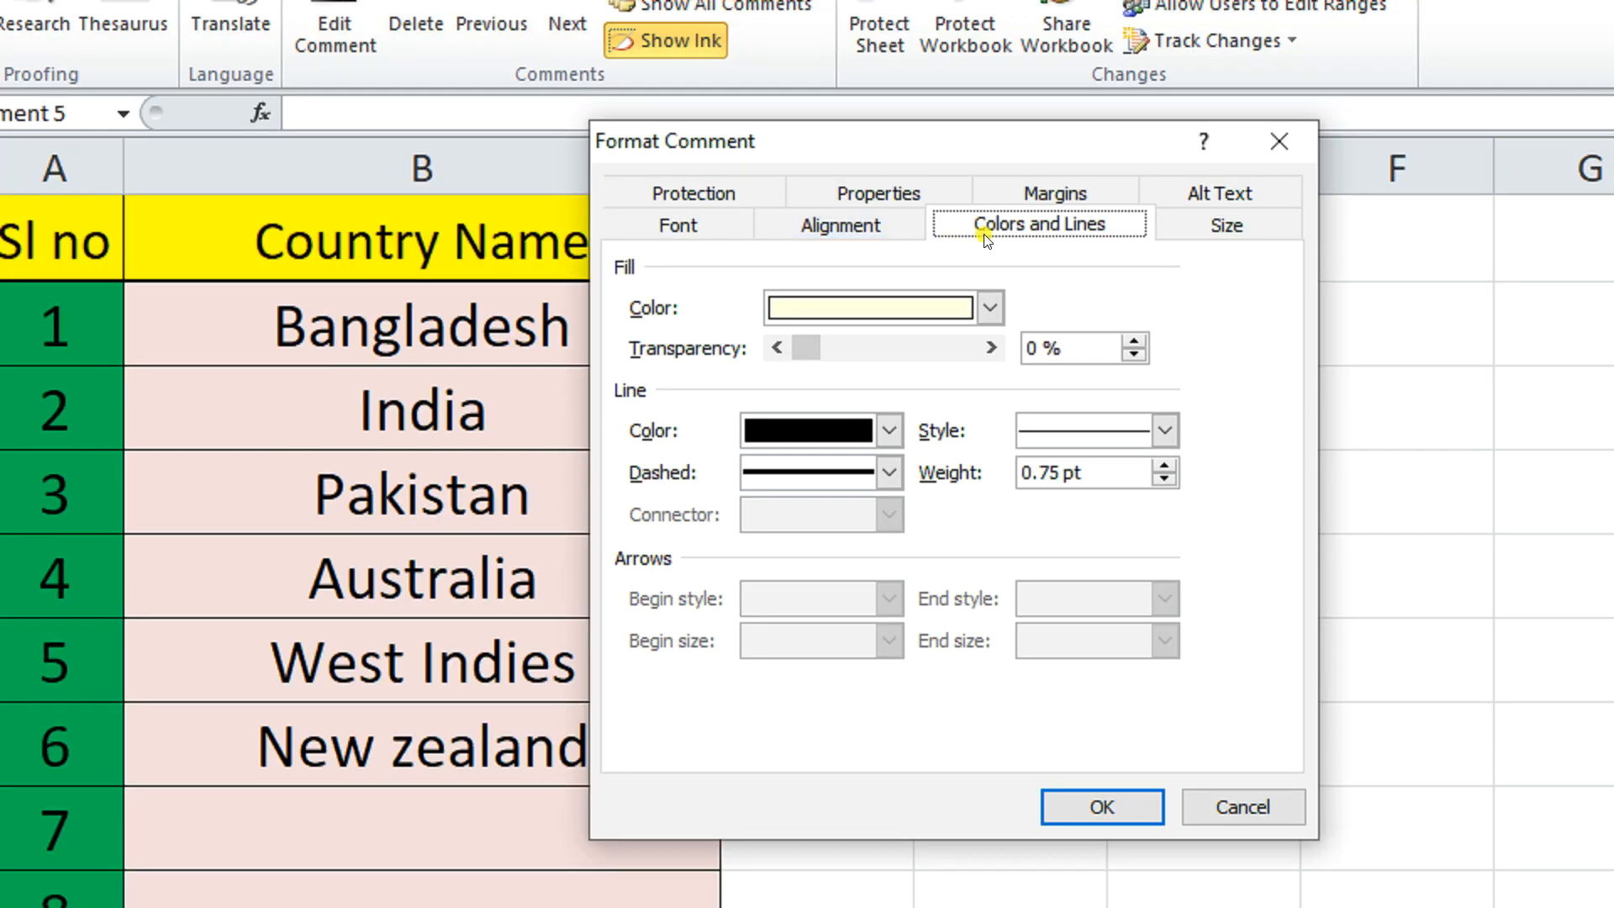
{"action": "left_click", "coordinate": [989, 316]}
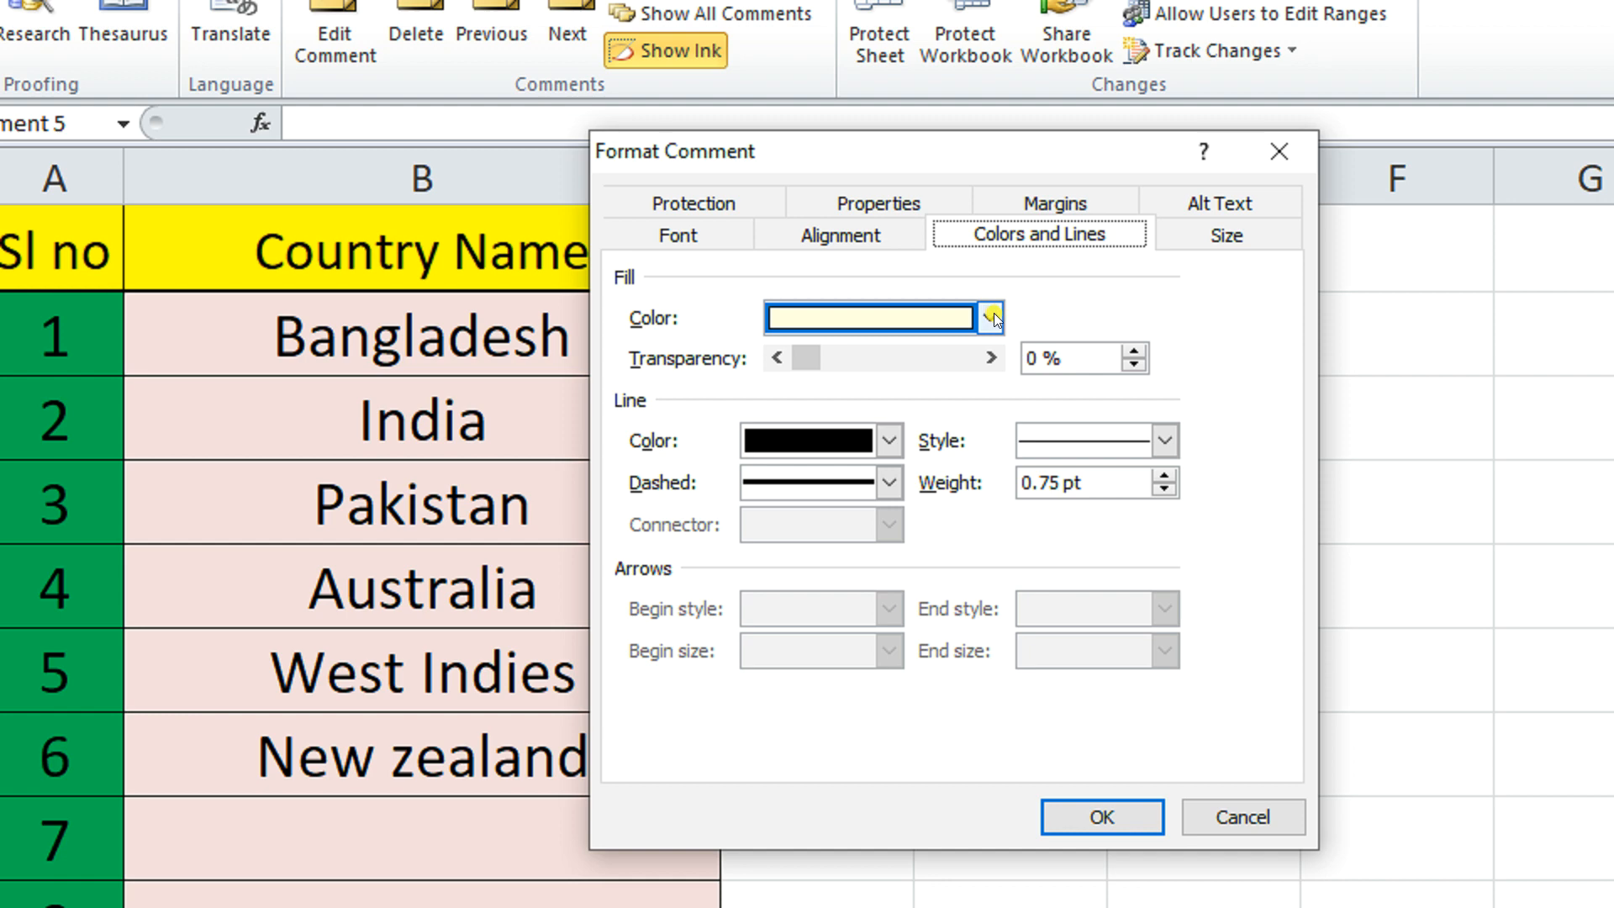
{"action": "left_click", "coordinate": [991, 316]}
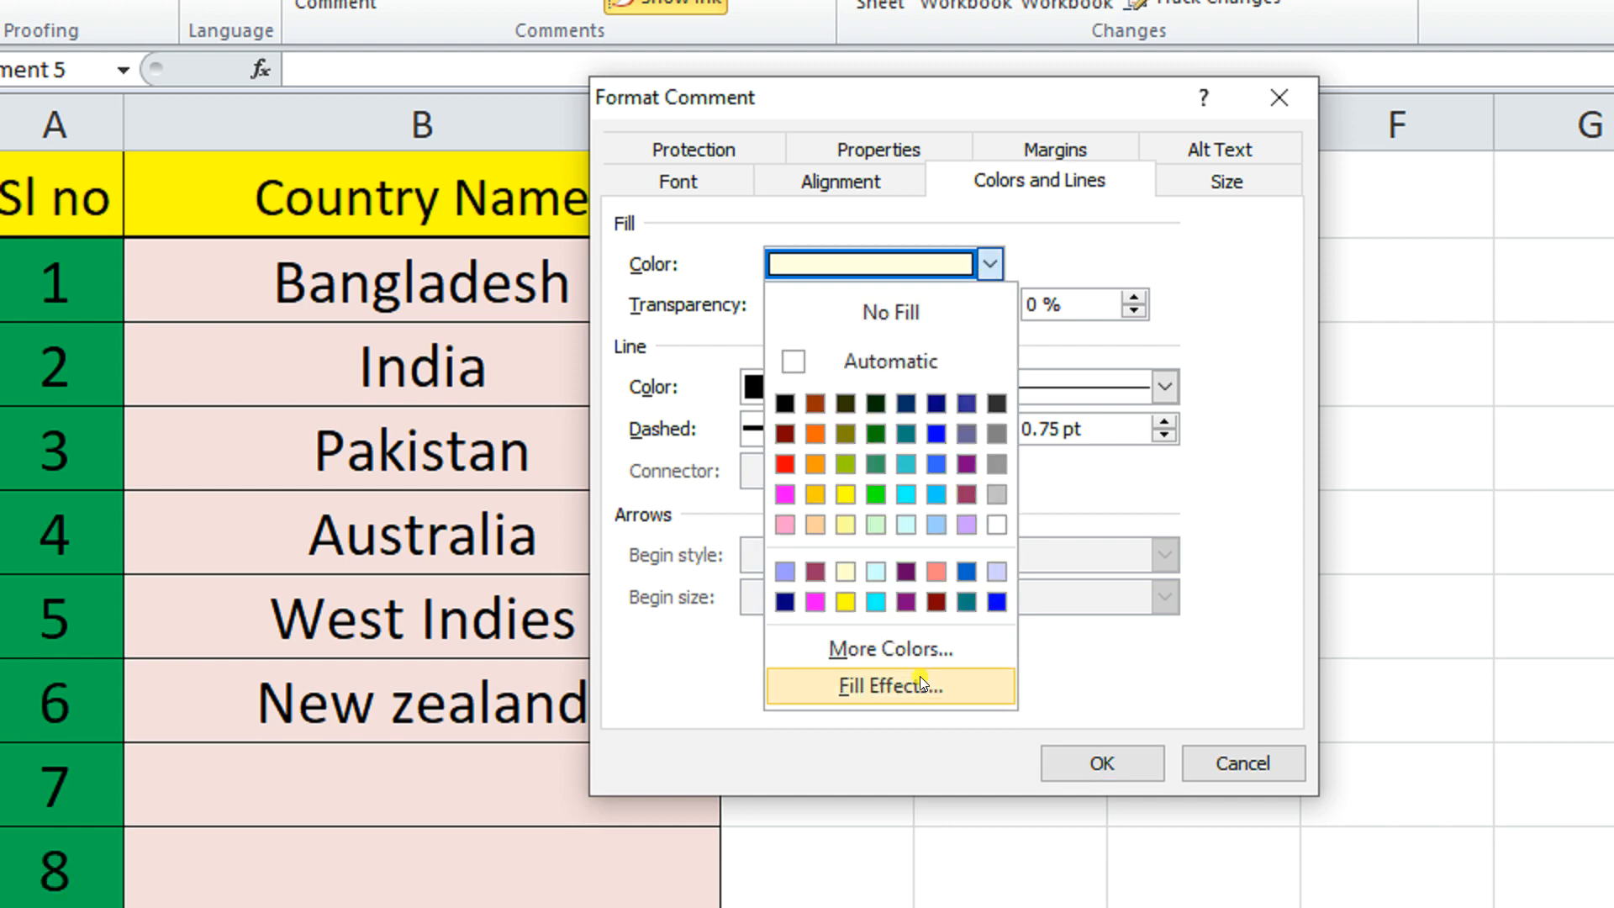
{"action": "left_click", "coordinate": [916, 681]}
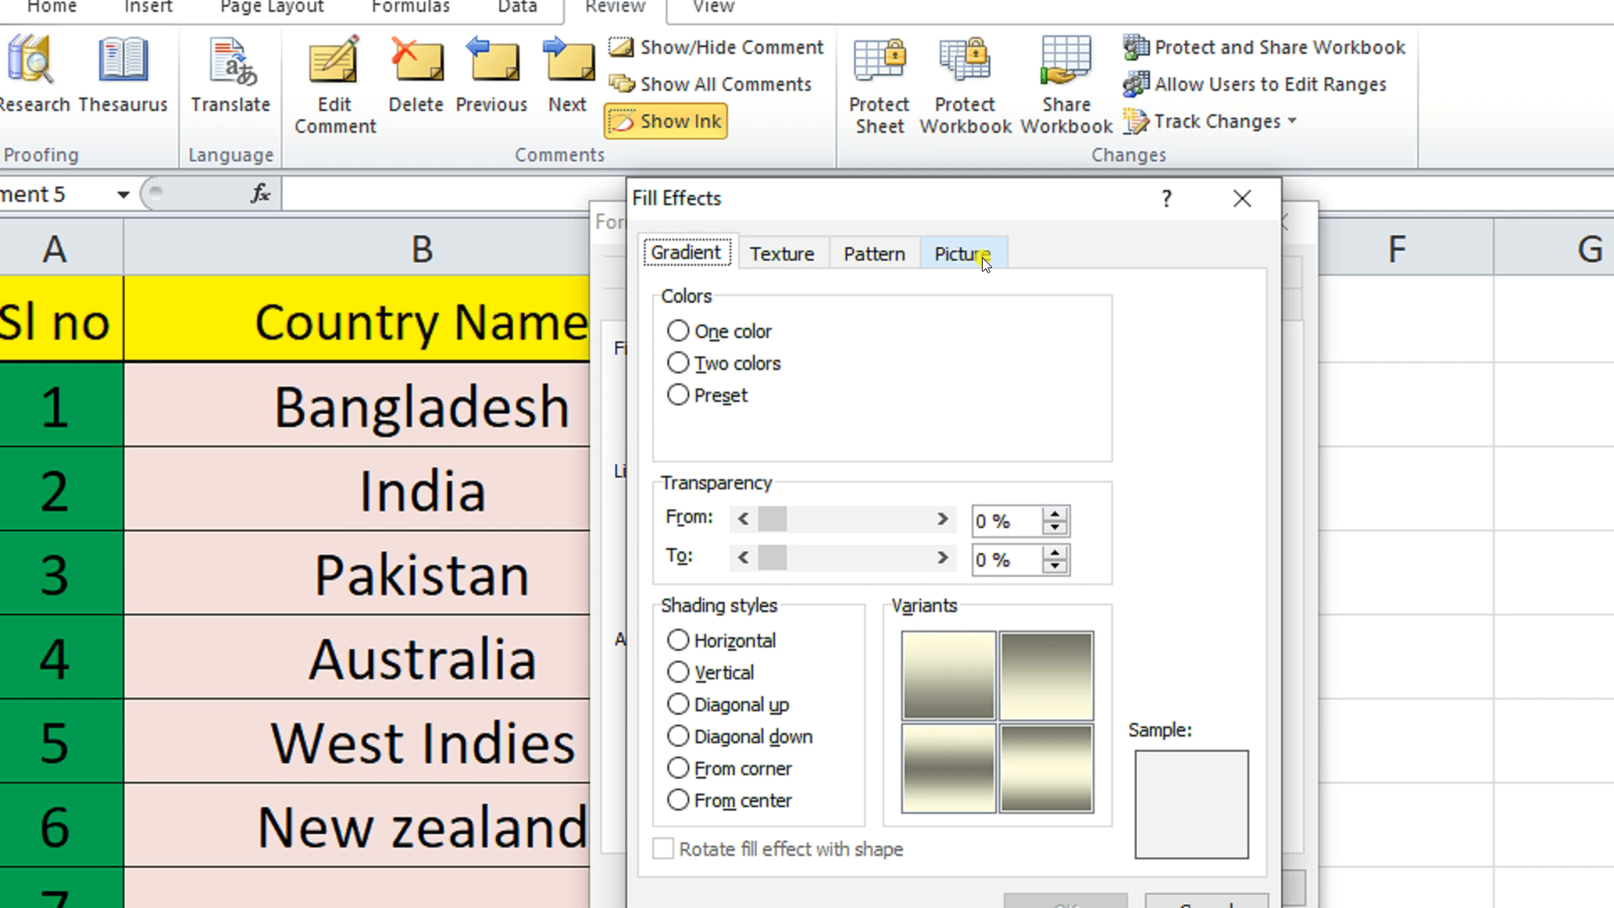
{"action": "left_click", "coordinate": [983, 131]}
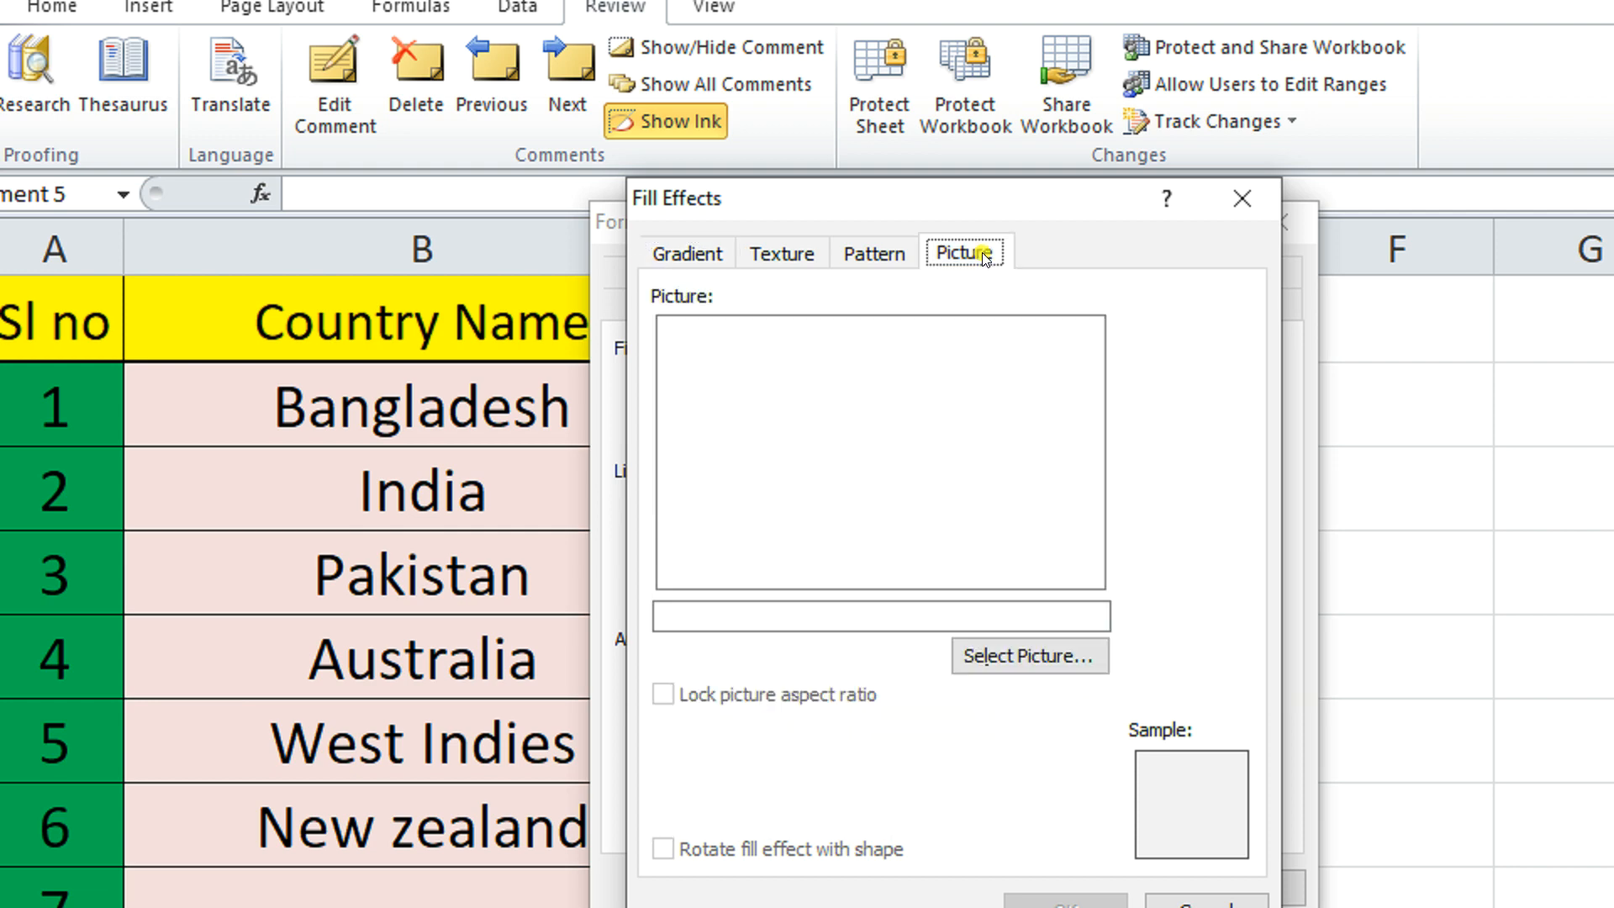
Step: Set west-indies-flag from the Desktop folder as the West Indies comment's fill picture, apply the formatting and leave the comment
{"action": "left_click", "coordinate": [1021, 656]}
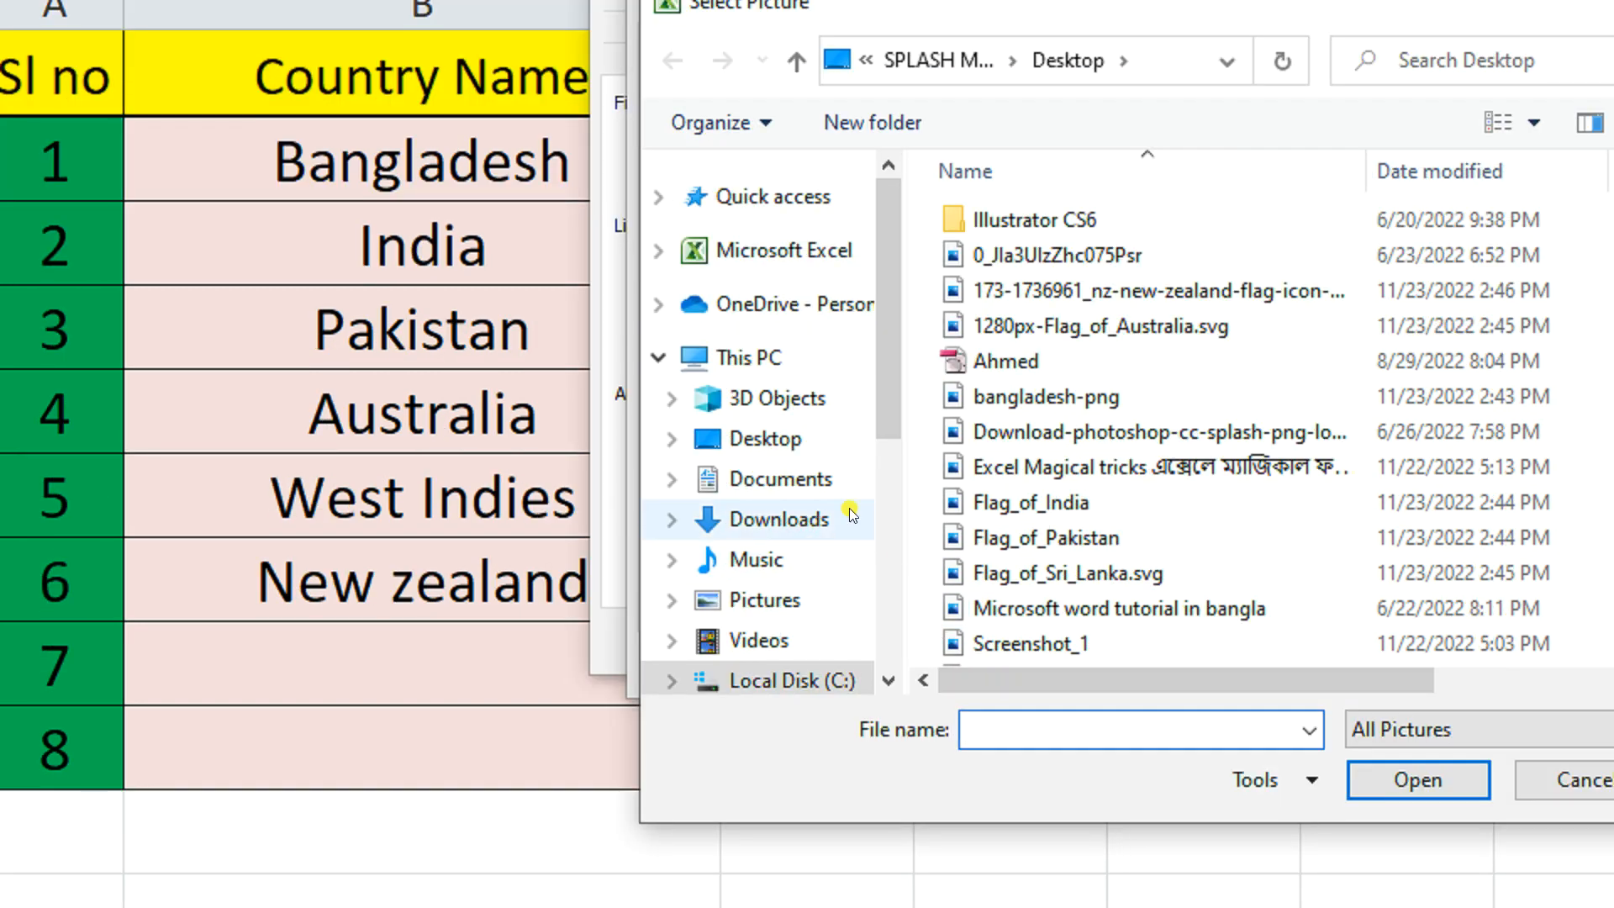
{"action": "left_click", "coordinate": [769, 434]}
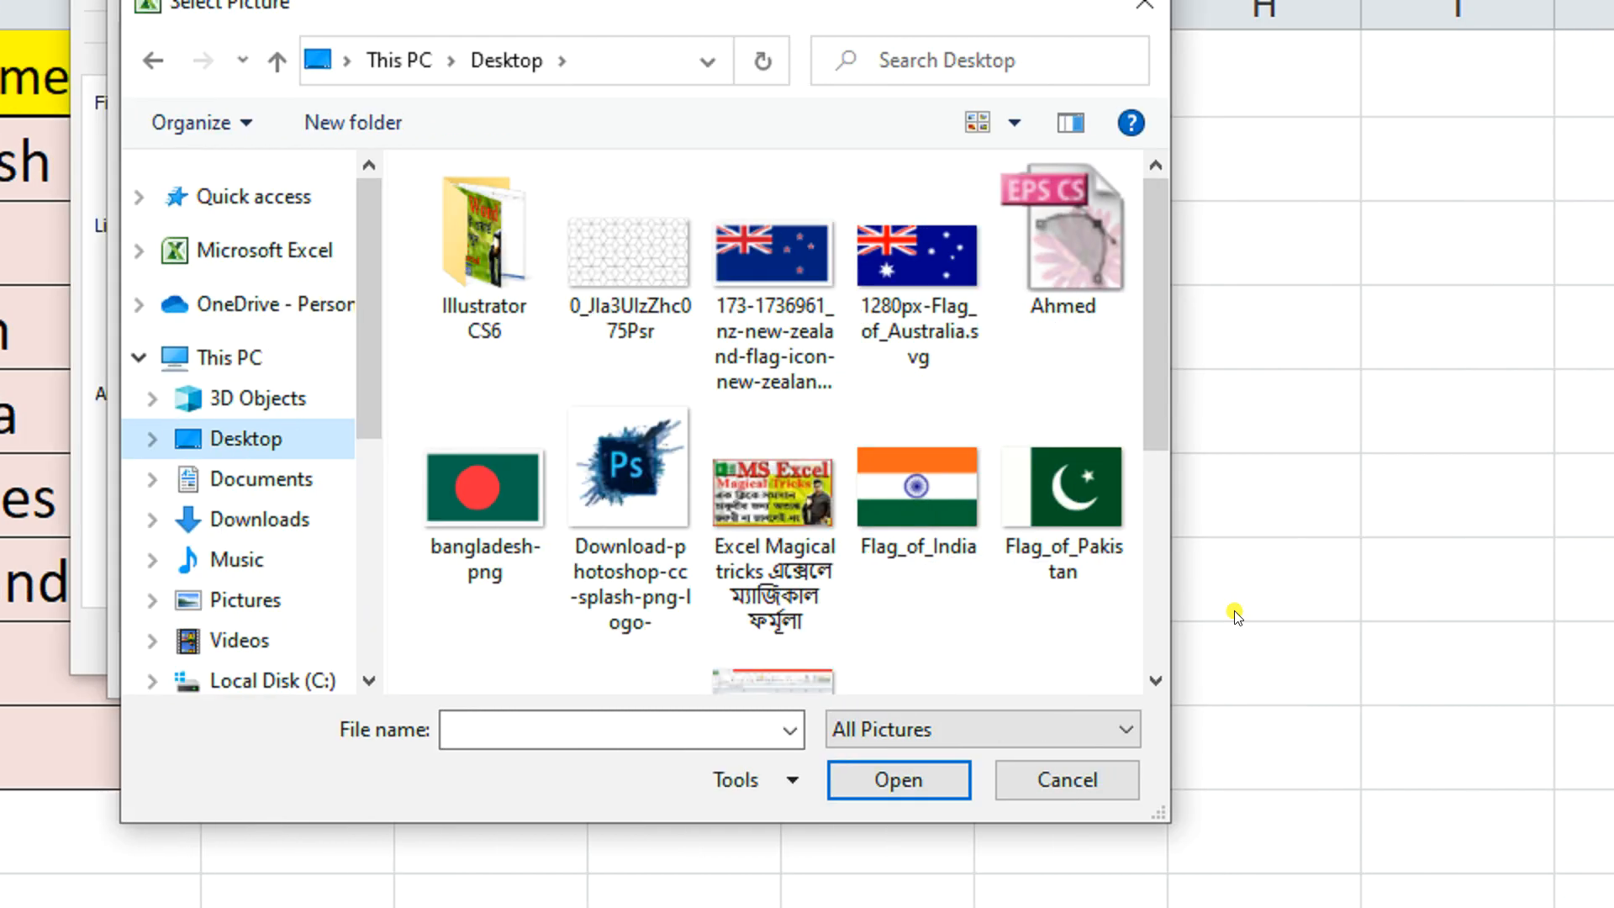
{"action": "left_click", "coordinate": [1150, 681]}
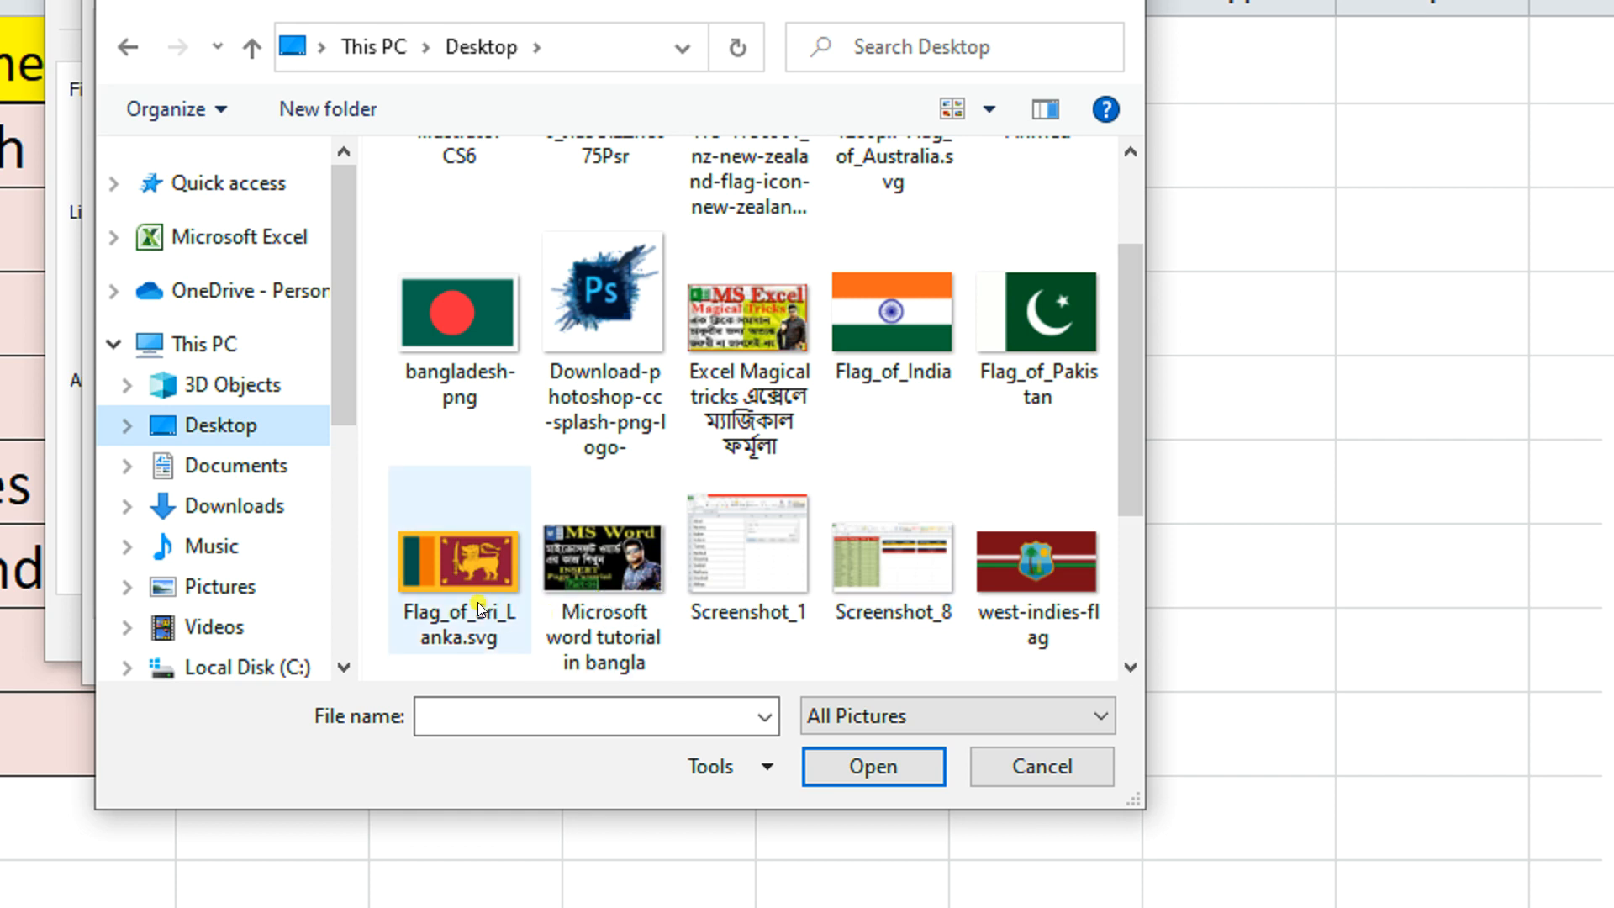
{"action": "left_click", "coordinate": [1042, 603]}
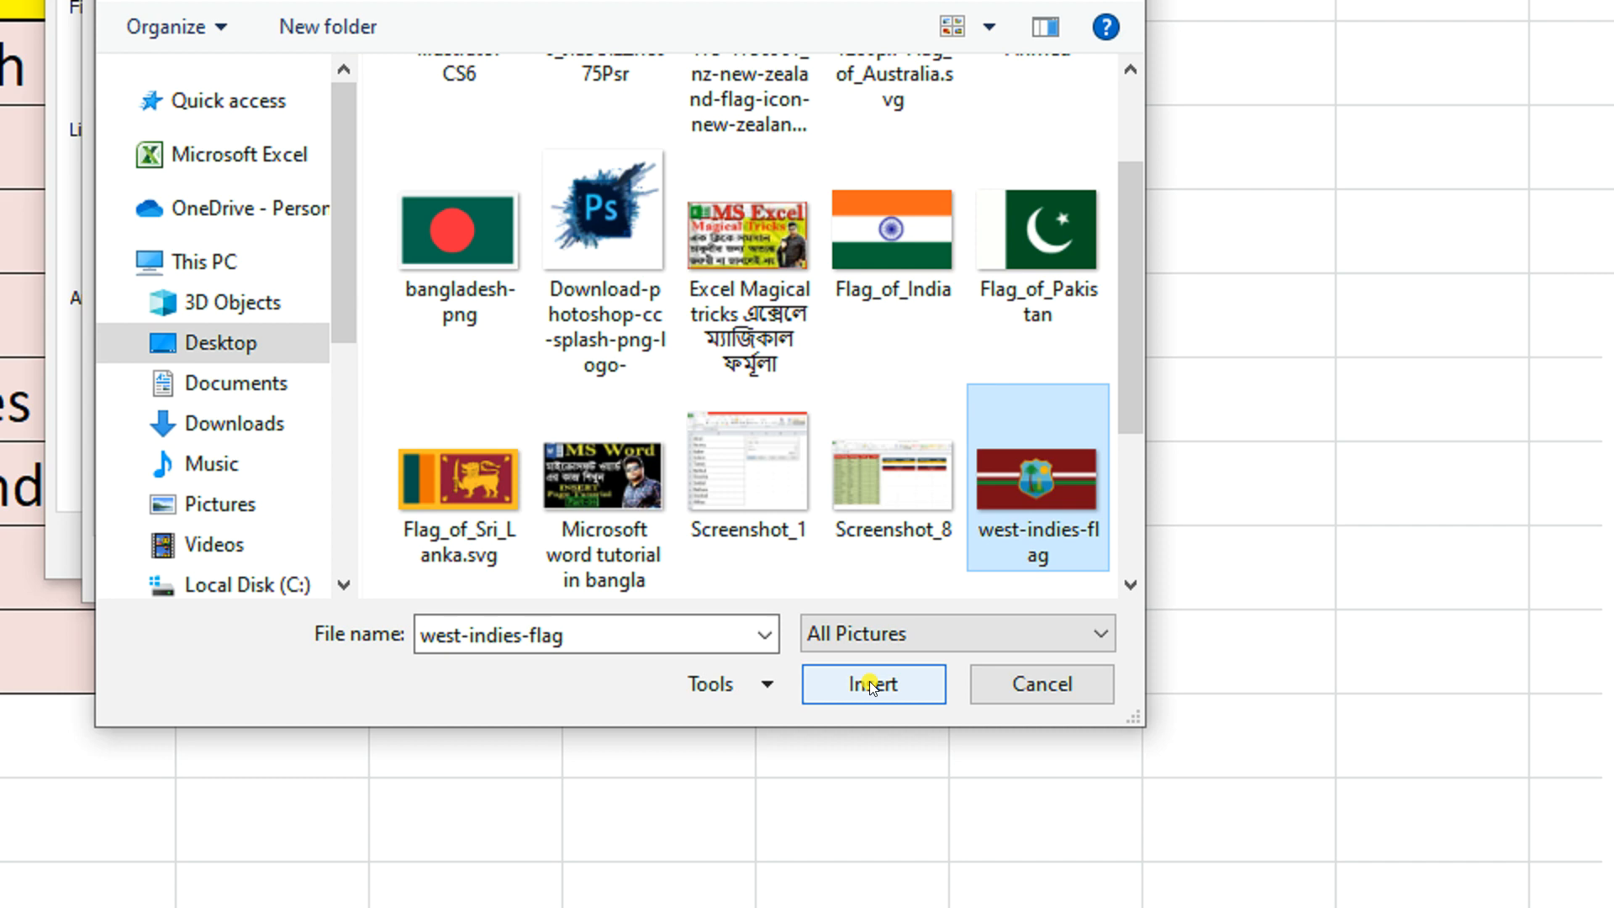
{"action": "left_click", "coordinate": [869, 681]}
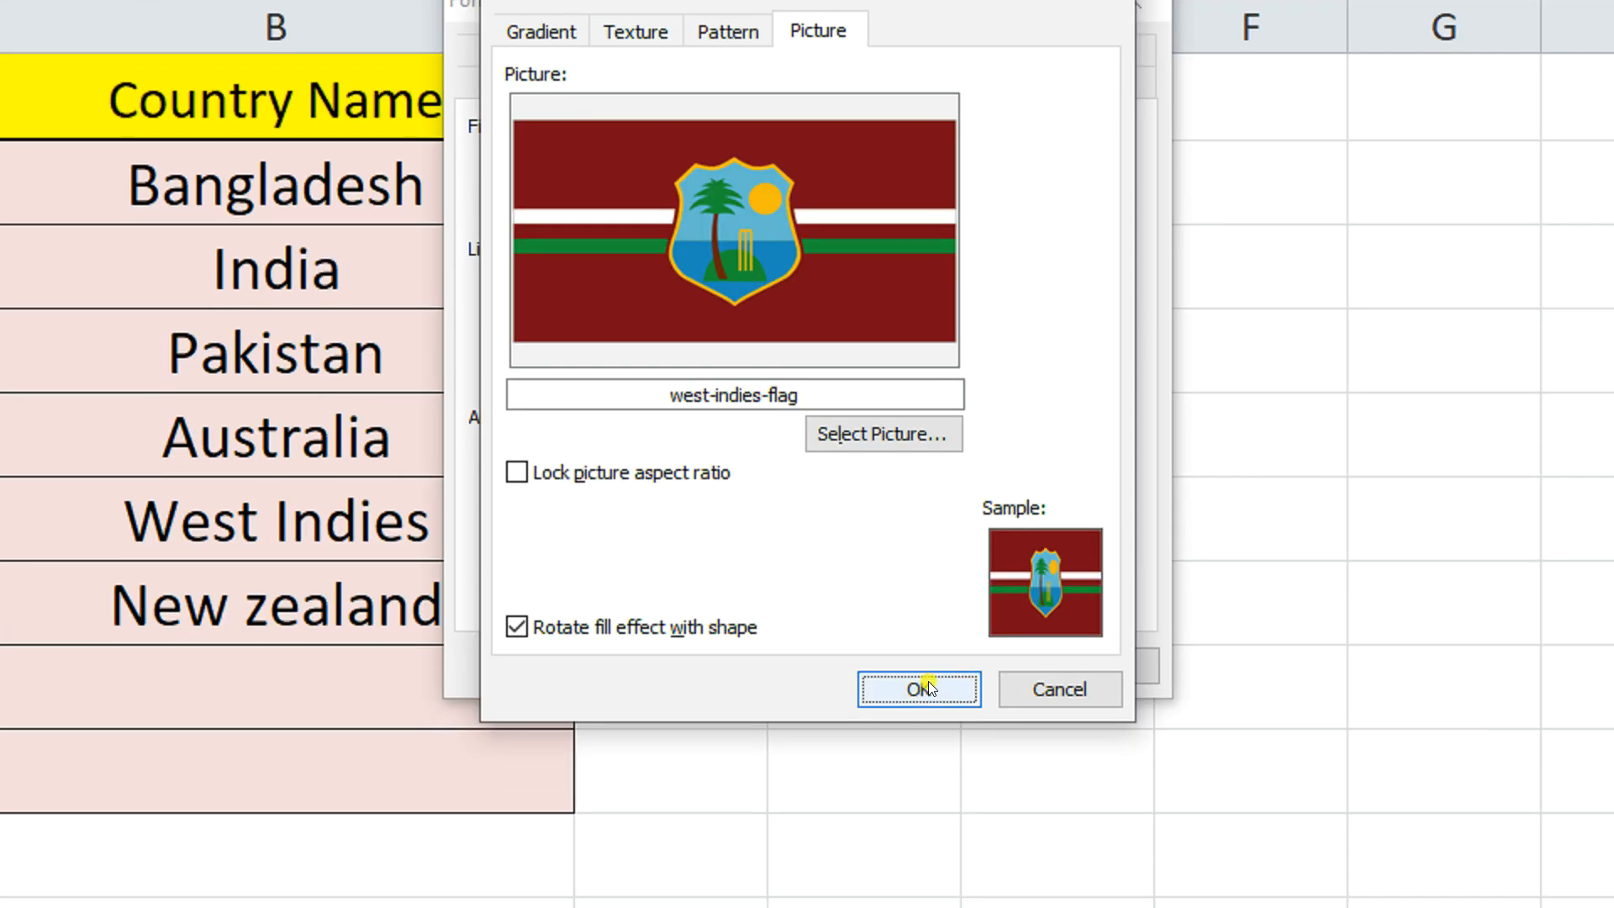
{"action": "left_click", "coordinate": [715, 570]}
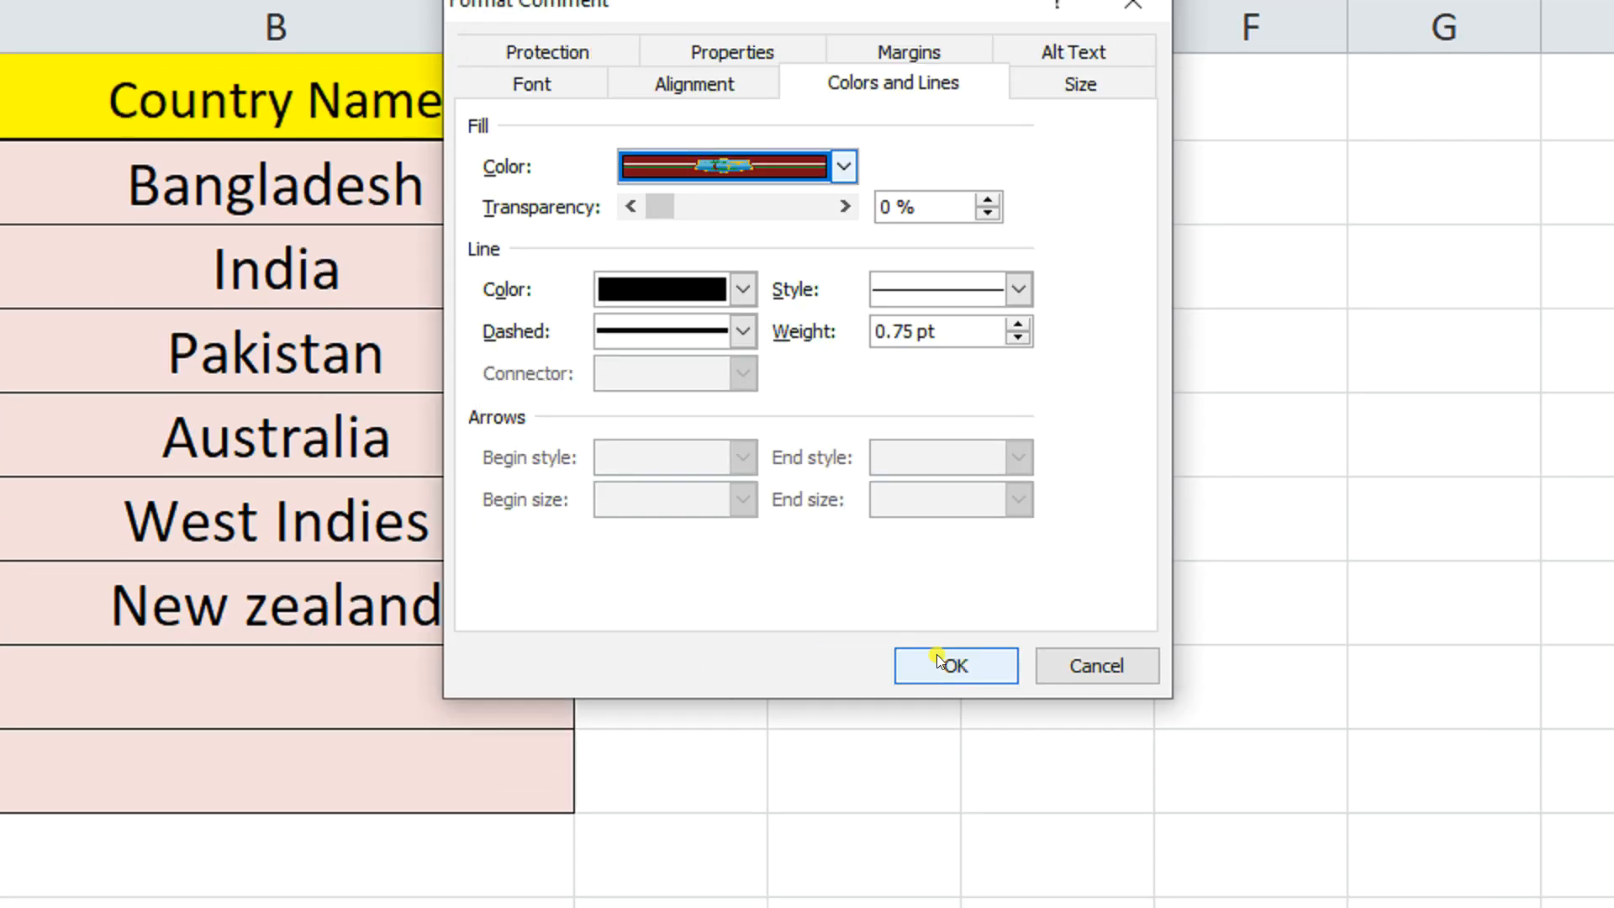
{"action": "left_click", "coordinate": [936, 654]}
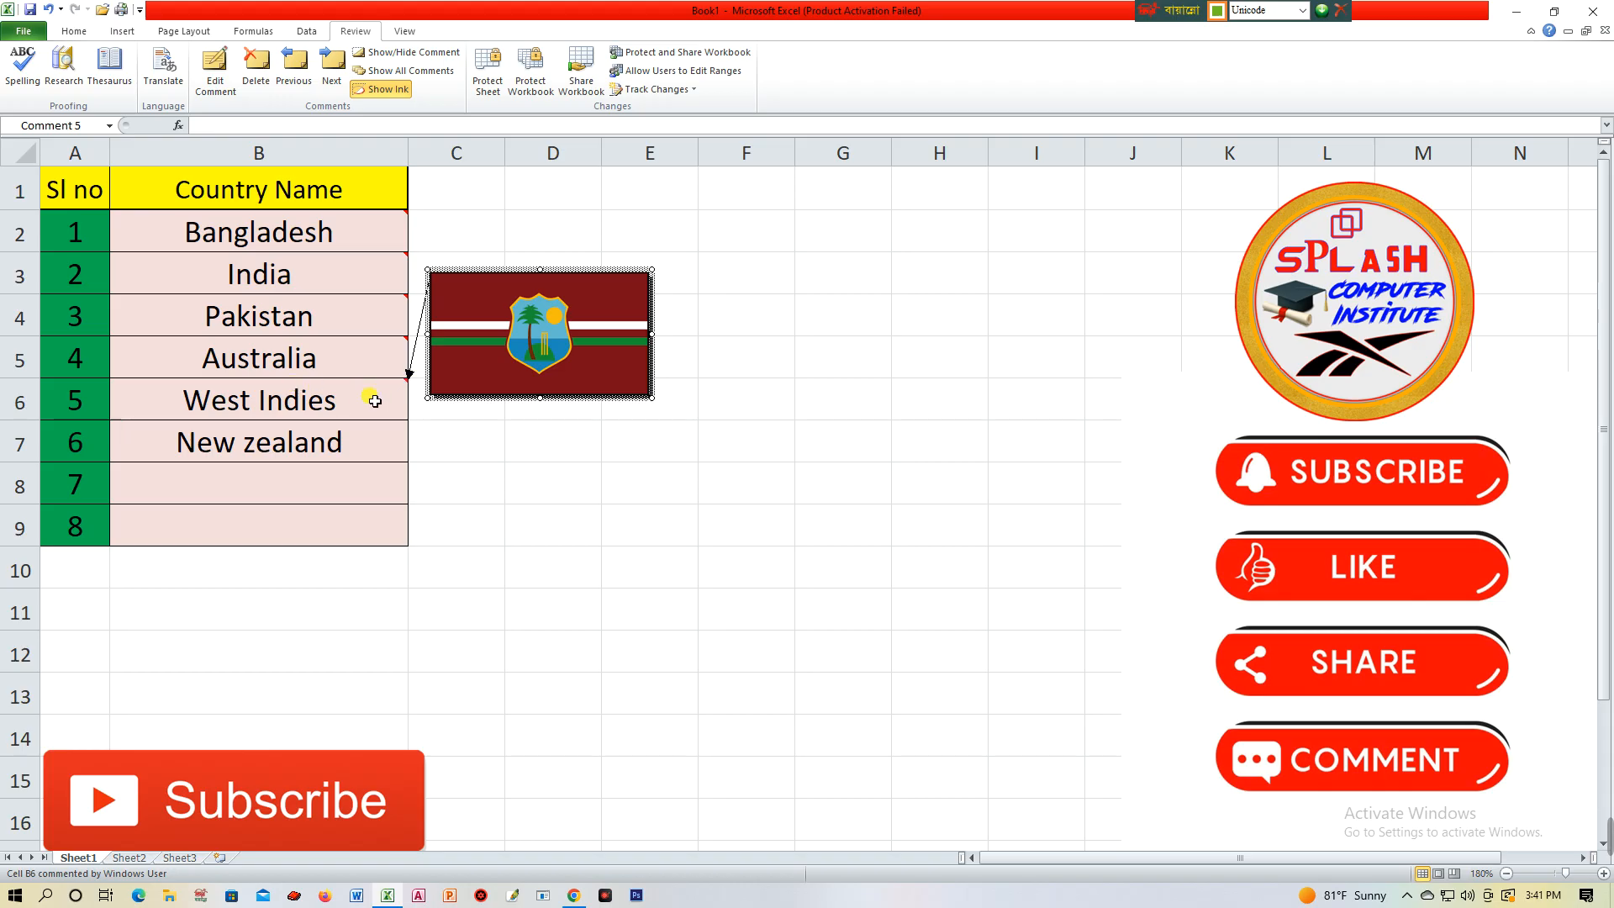
{"action": "left_click", "coordinate": [542, 552]}
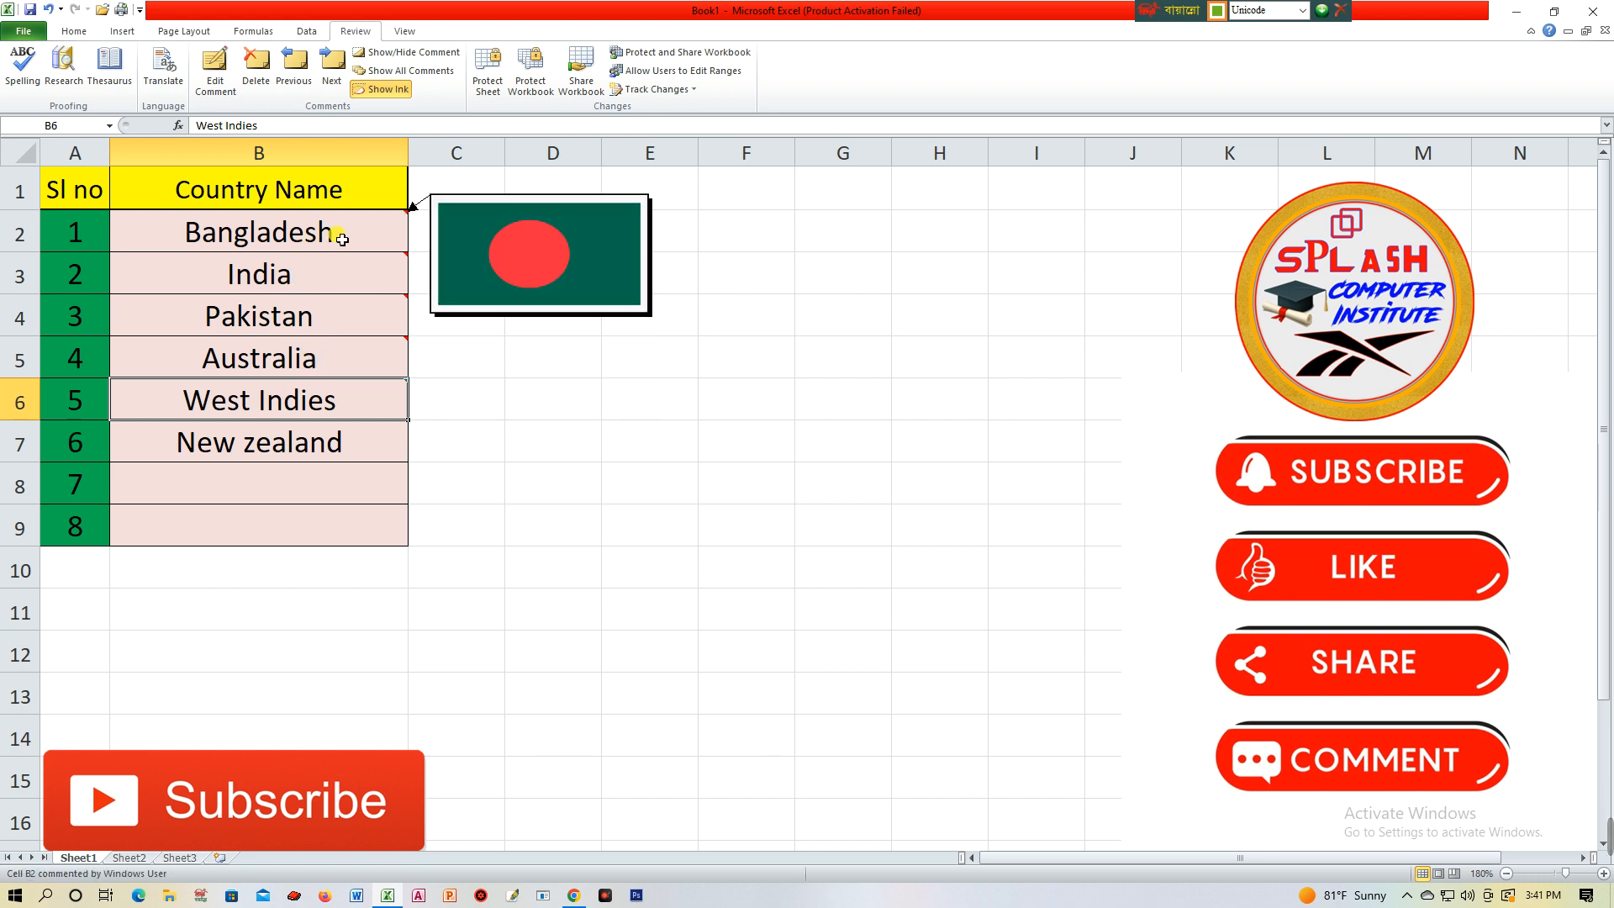
Step: Check the flag comment pop-ups on the country cells down to West Indies
{"action": "mouse_move", "coordinate": [378, 285]}
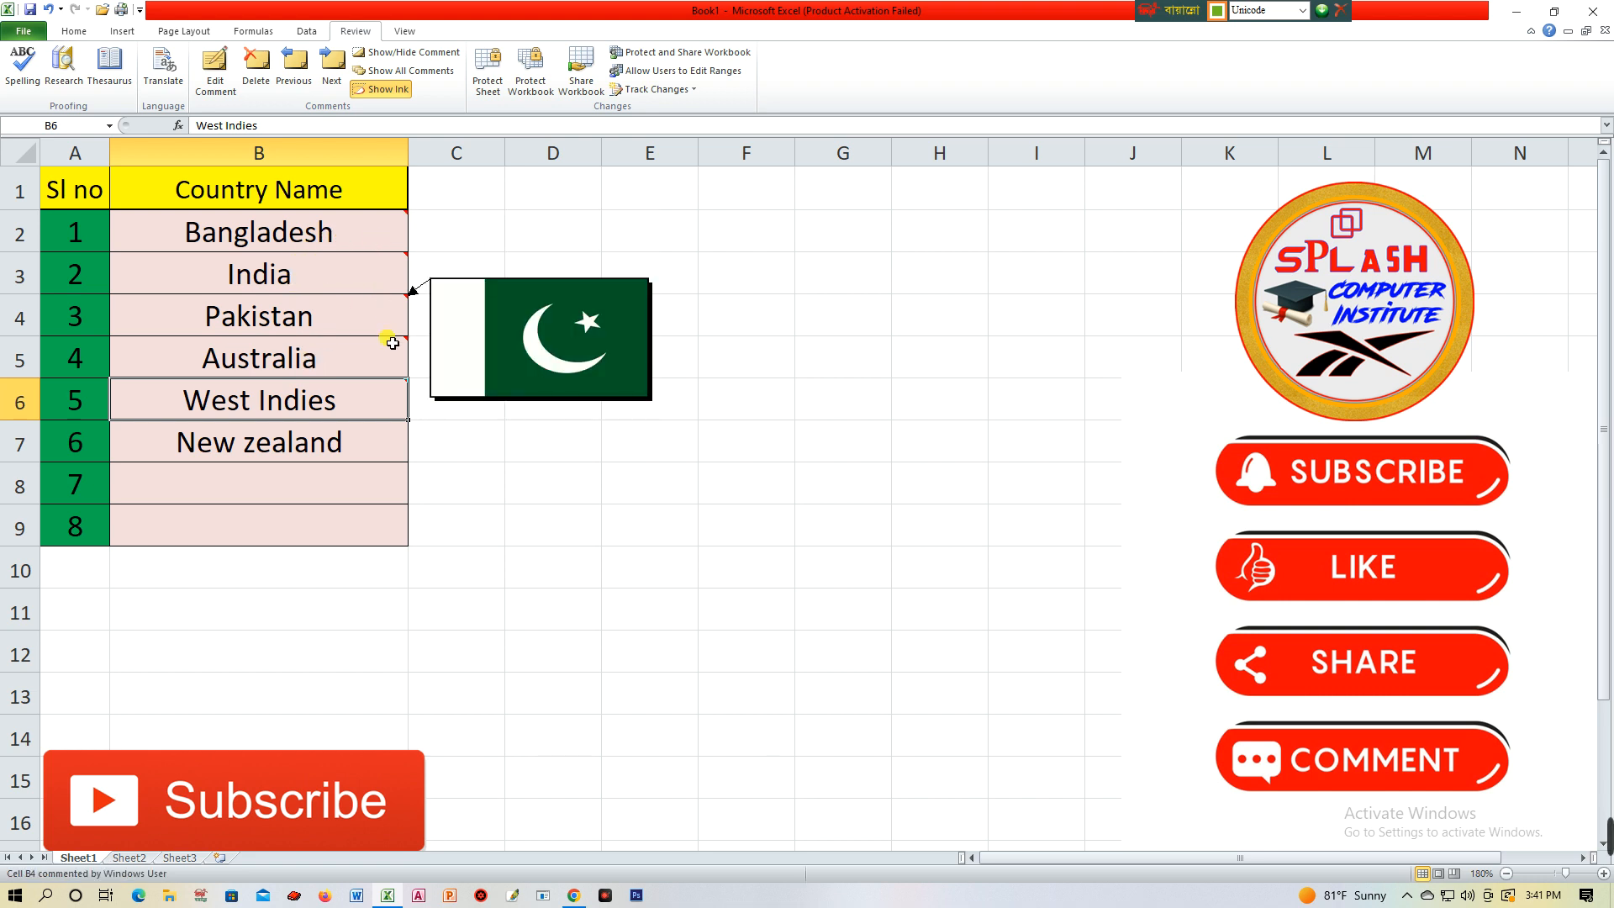
{"action": "mouse_move", "coordinate": [397, 398]}
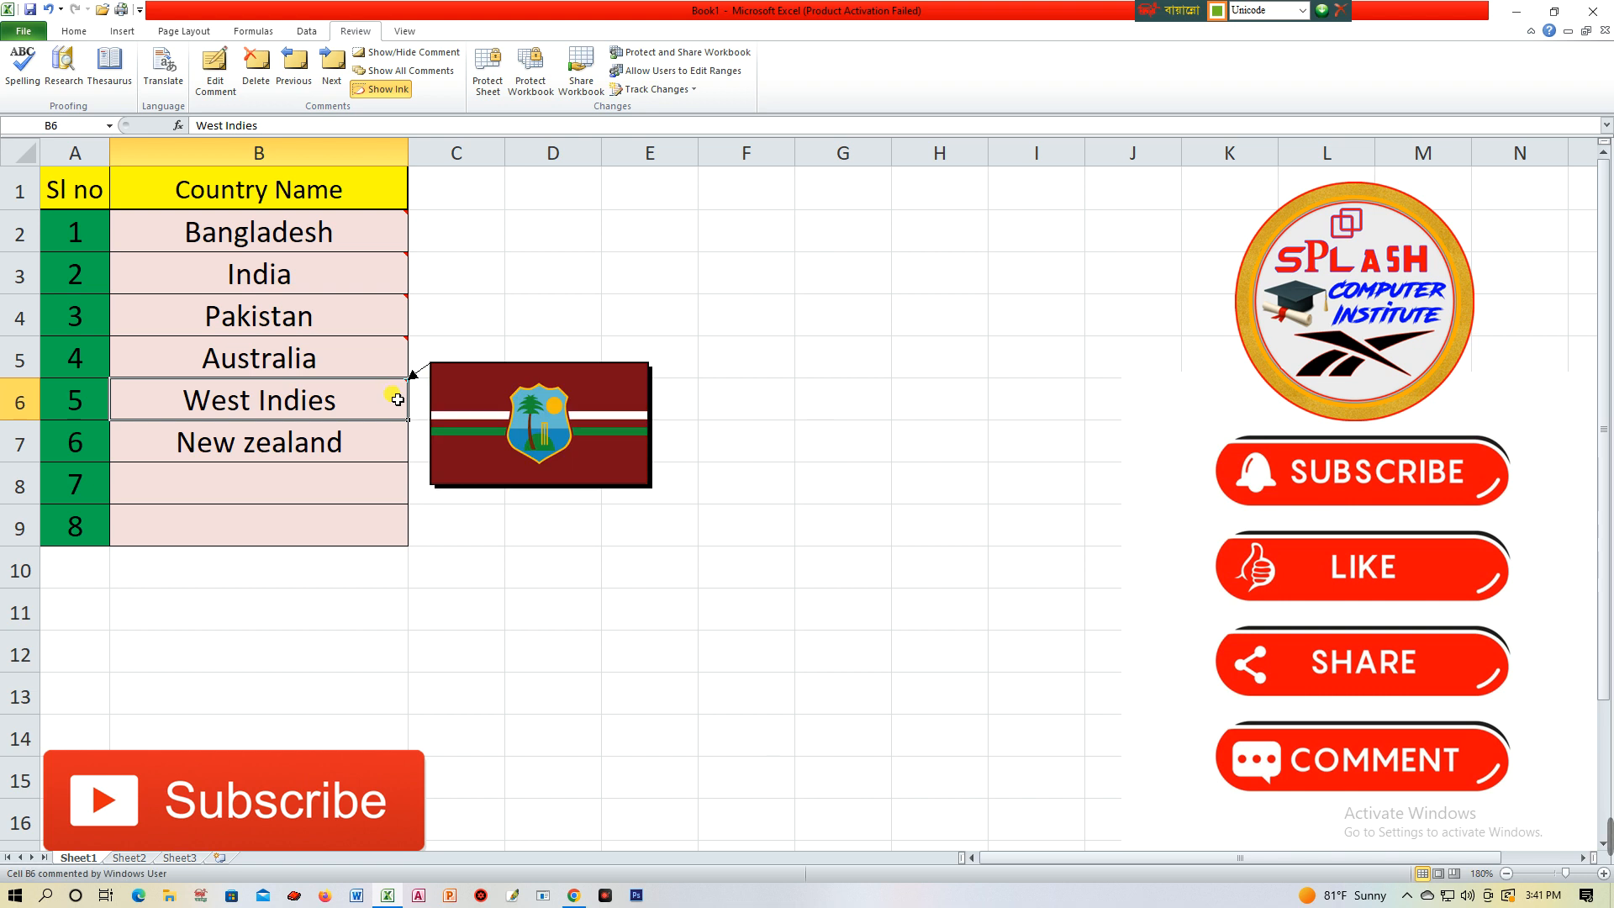